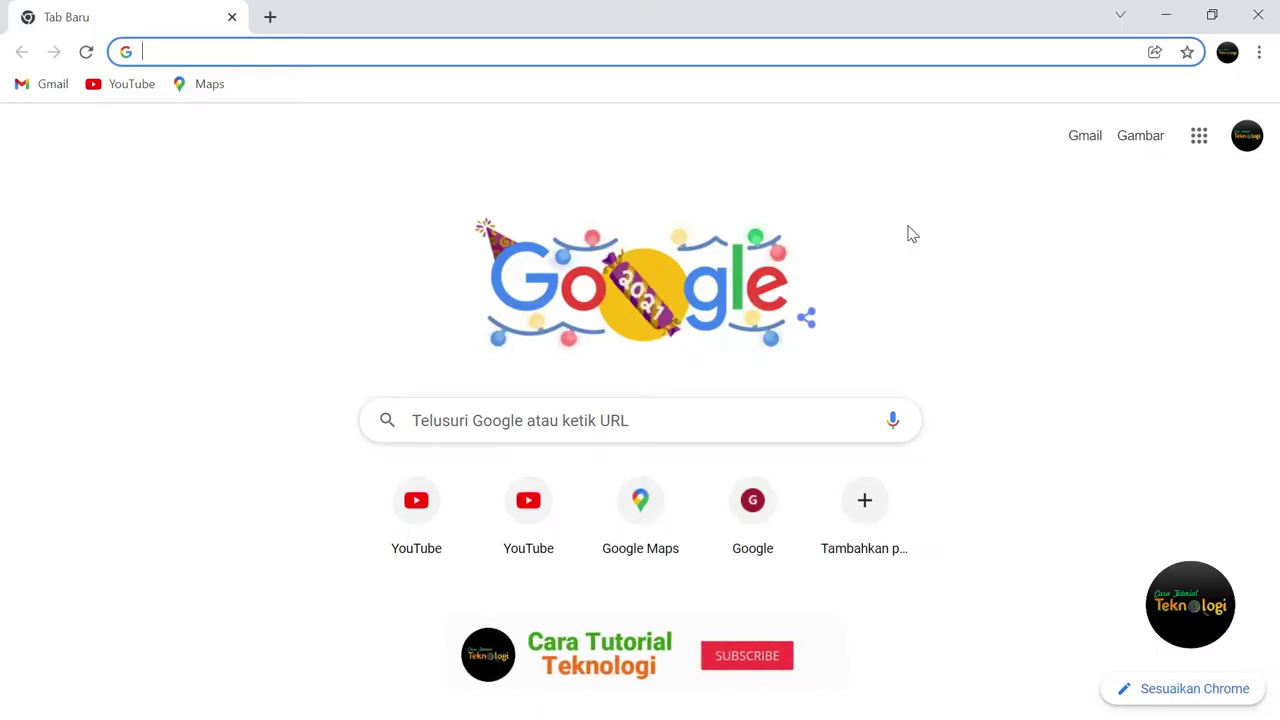
Step: Go to Google Drive and download the Latihan sheet file as an Excel worksheet
left_click(966, 306)
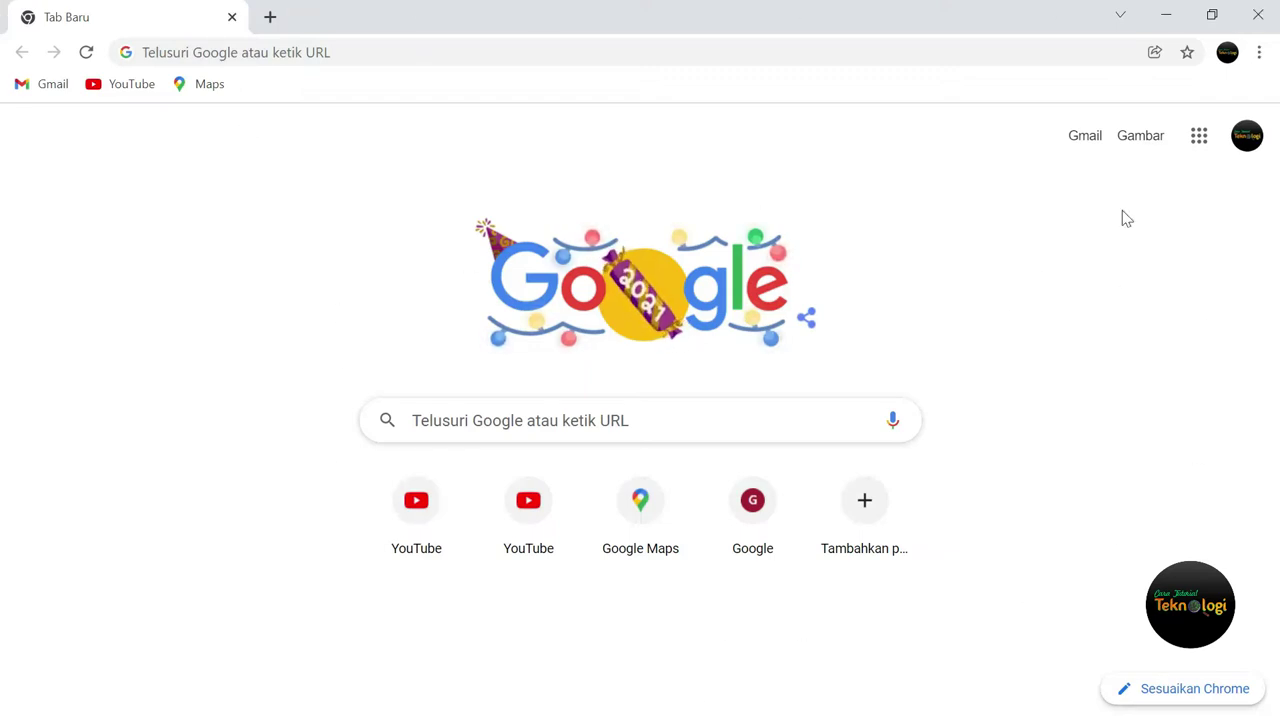
left_click(1198, 140)
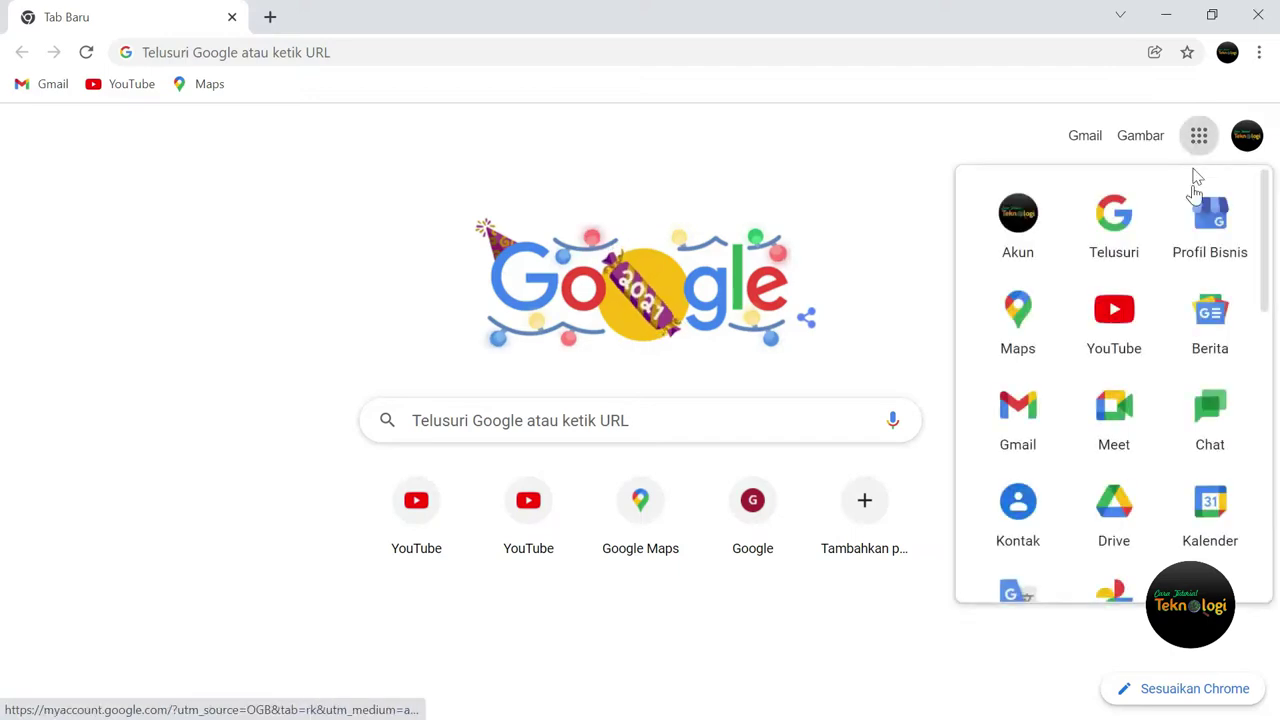
left_click(1120, 515)
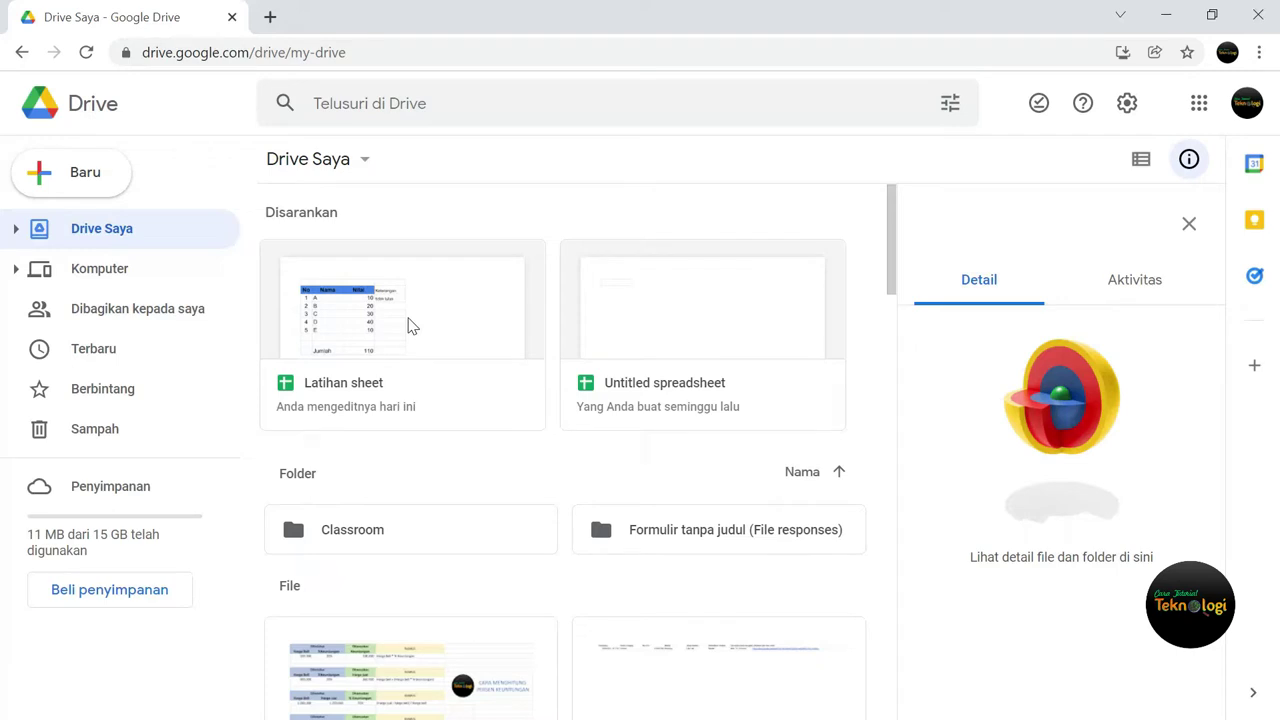
right_click(410, 326)
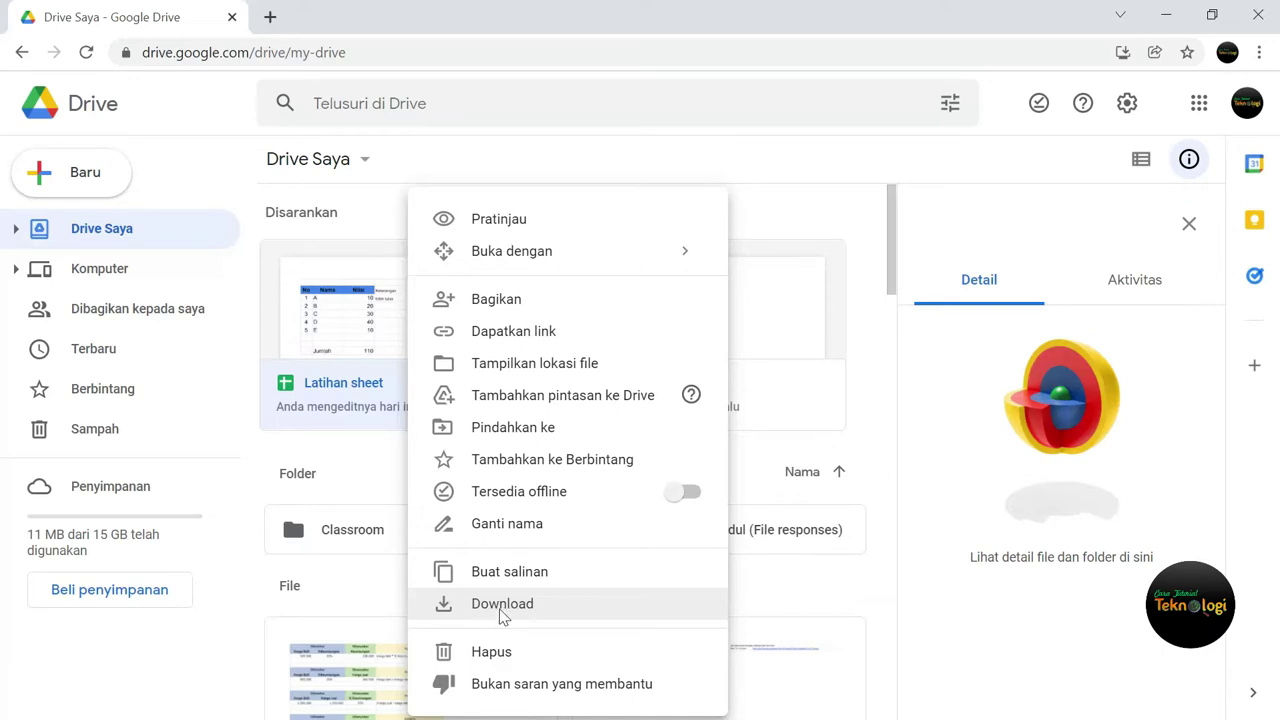
left_click(502, 605)
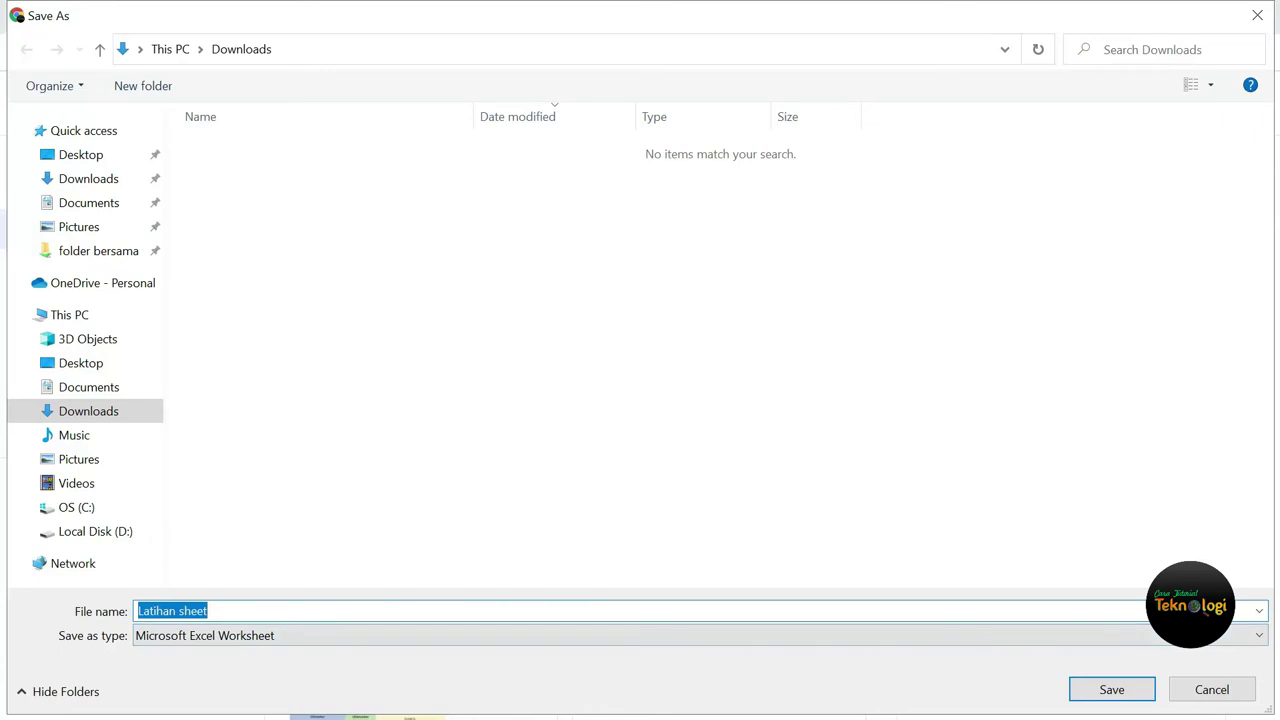
Step: Save the Excel download as 'Latihan sheet excel.xlsx' in Downloads
left_click(208, 611)
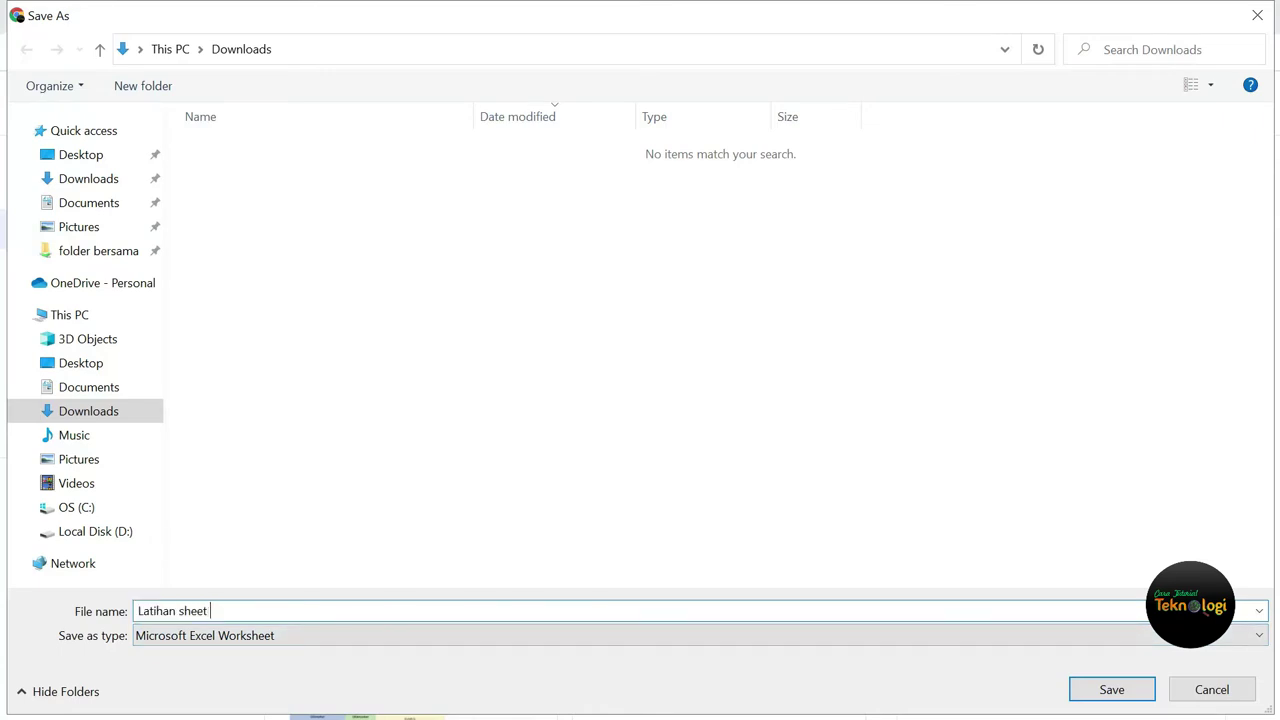
type("excel")
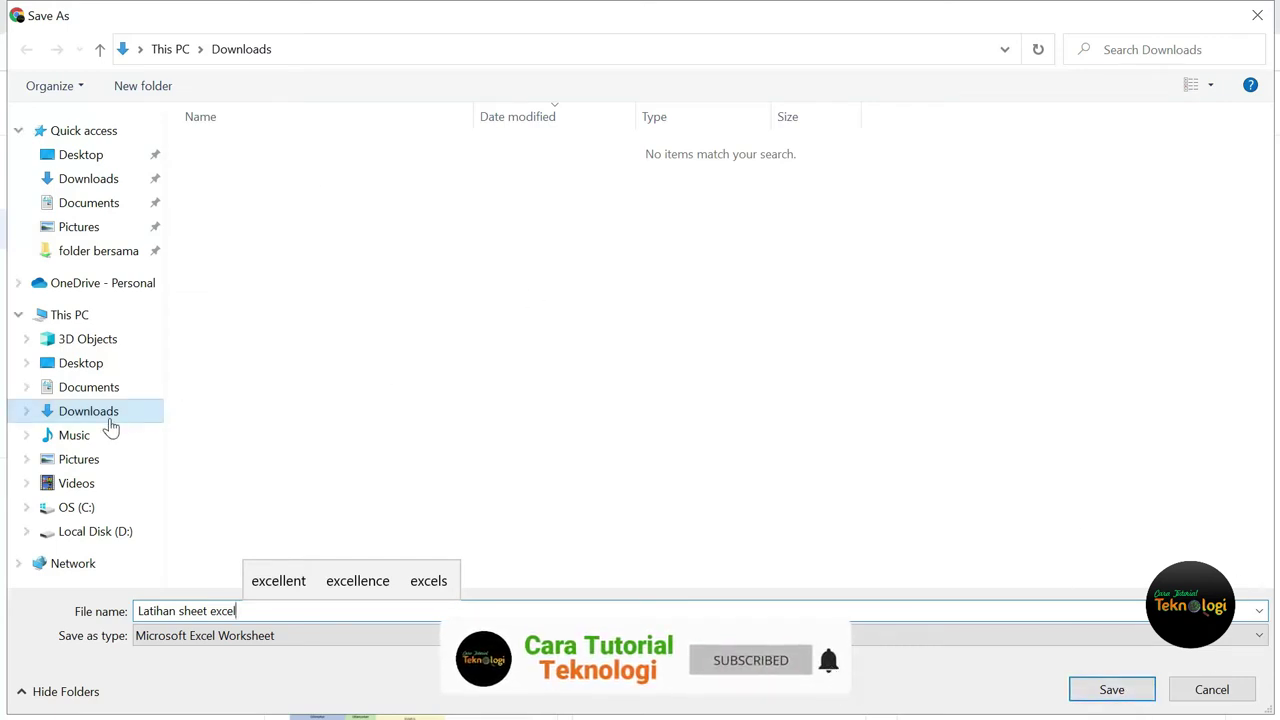
left_click(1104, 699)
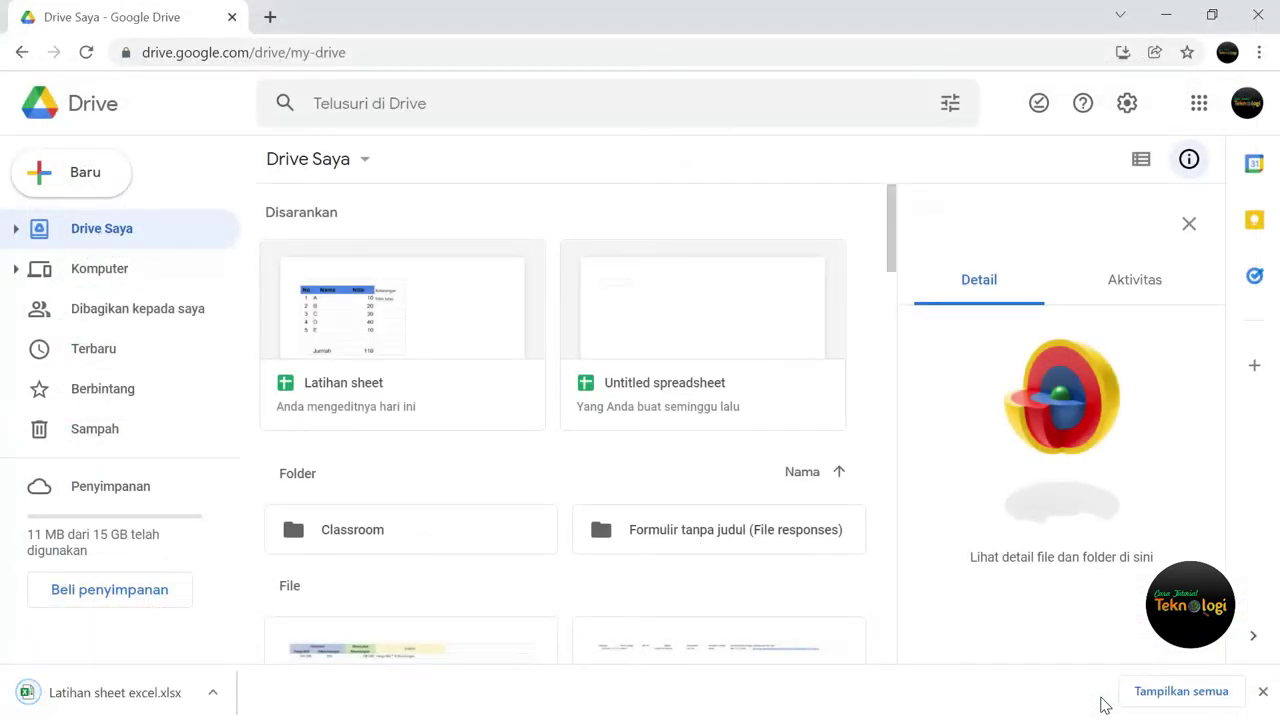
Step: Open 'Latihan sheet excel' from the Downloads folder in Excel and check both Sheet1 and Sheet2
left_click(1181, 692)
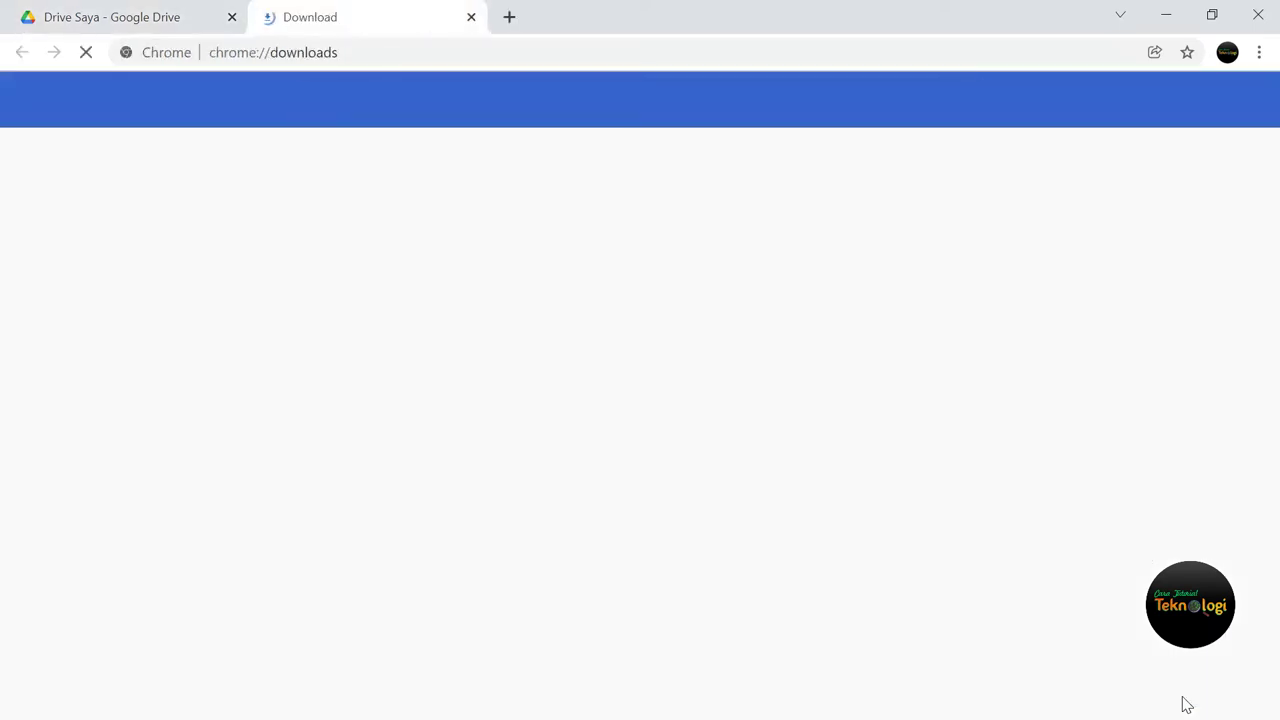
left_click(515, 288)
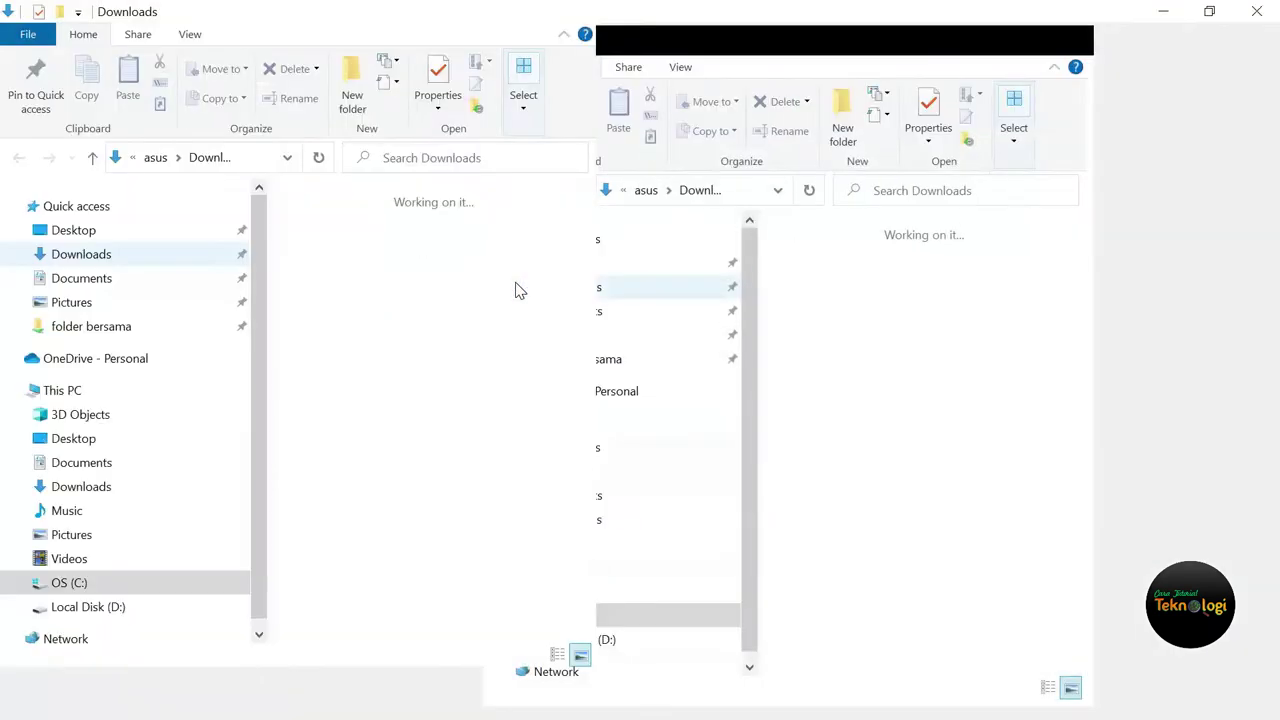
double_click(355, 290)
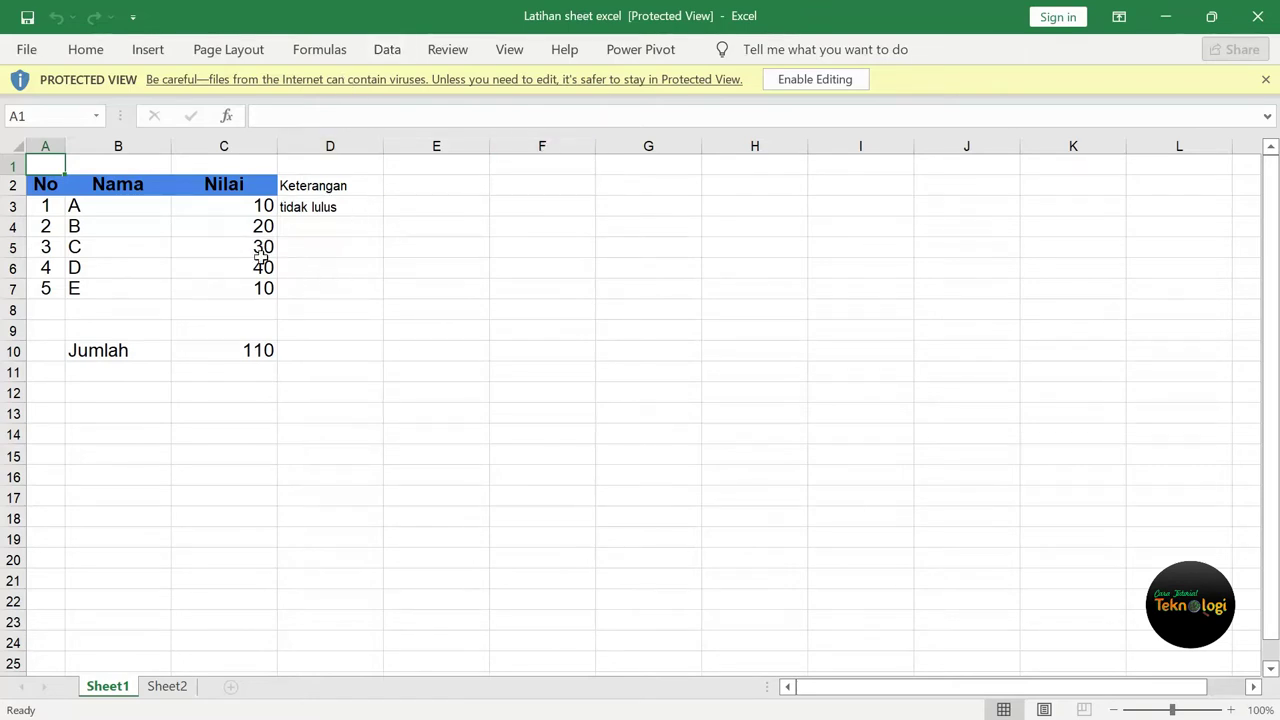
left_click(168, 688)
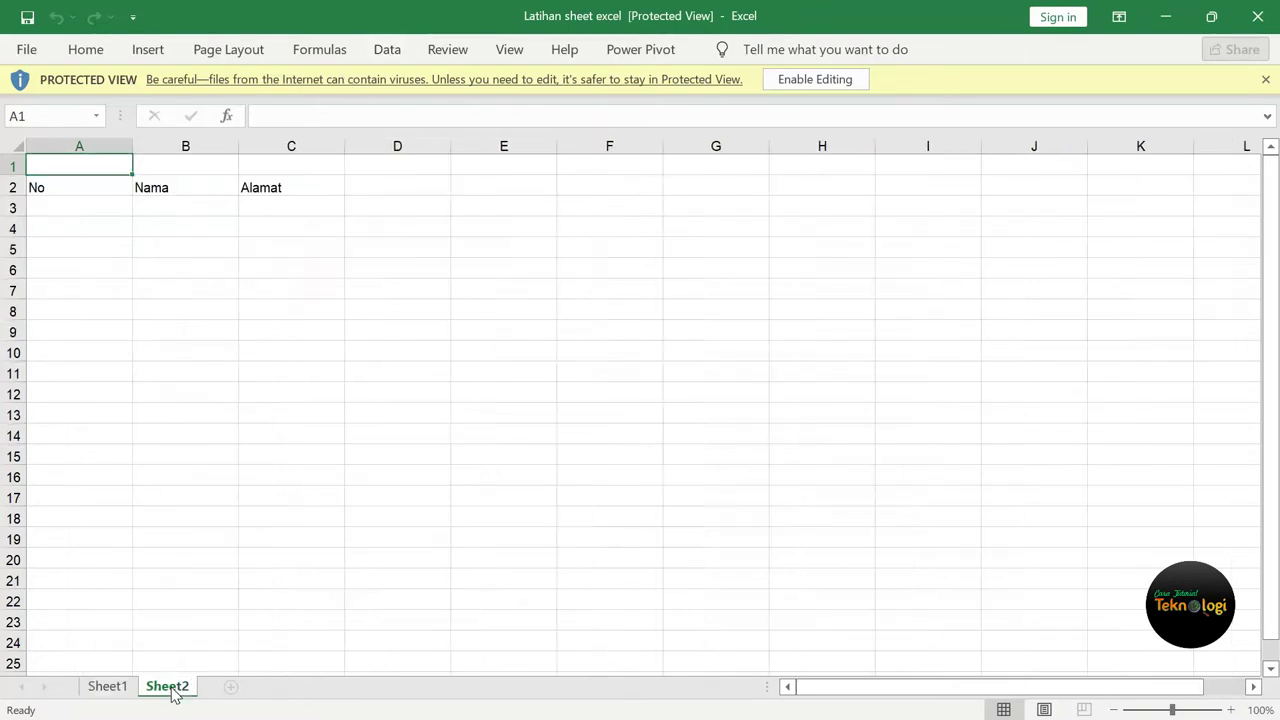
left_click(107, 688)
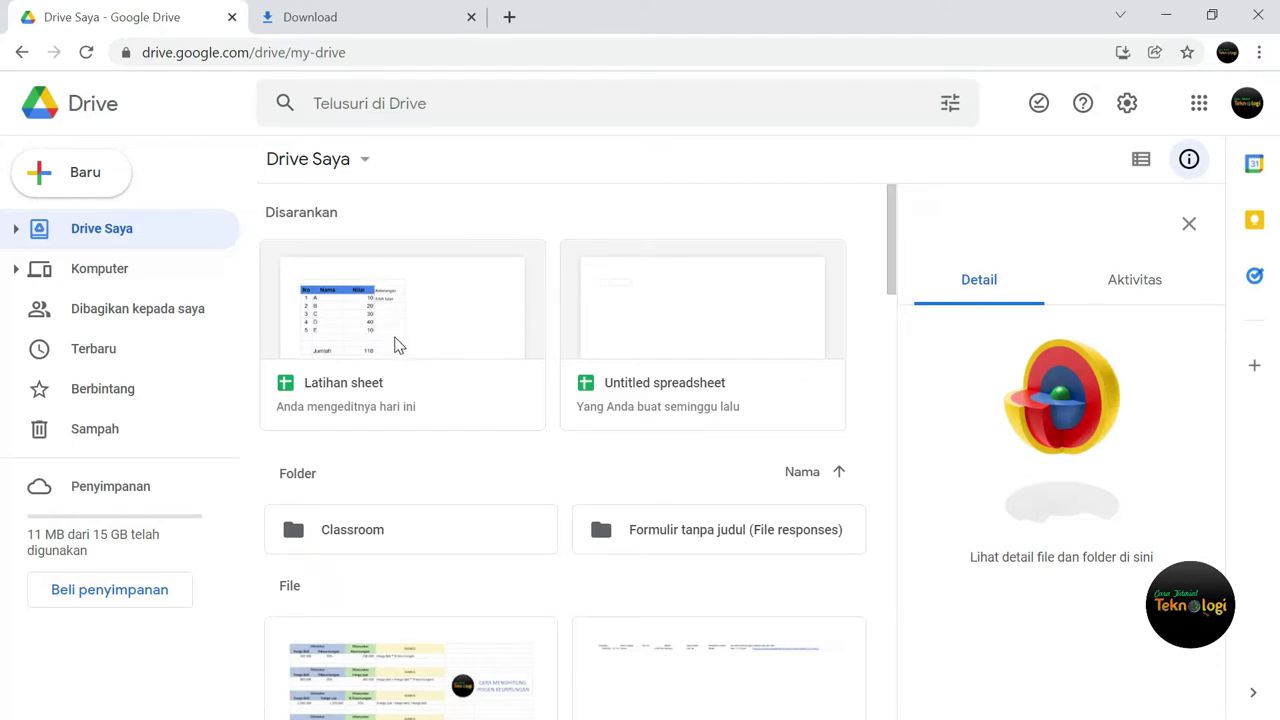
Step: Open Latihan sheet in Google Sheets and show its File > Download format list
double_click(395, 345)
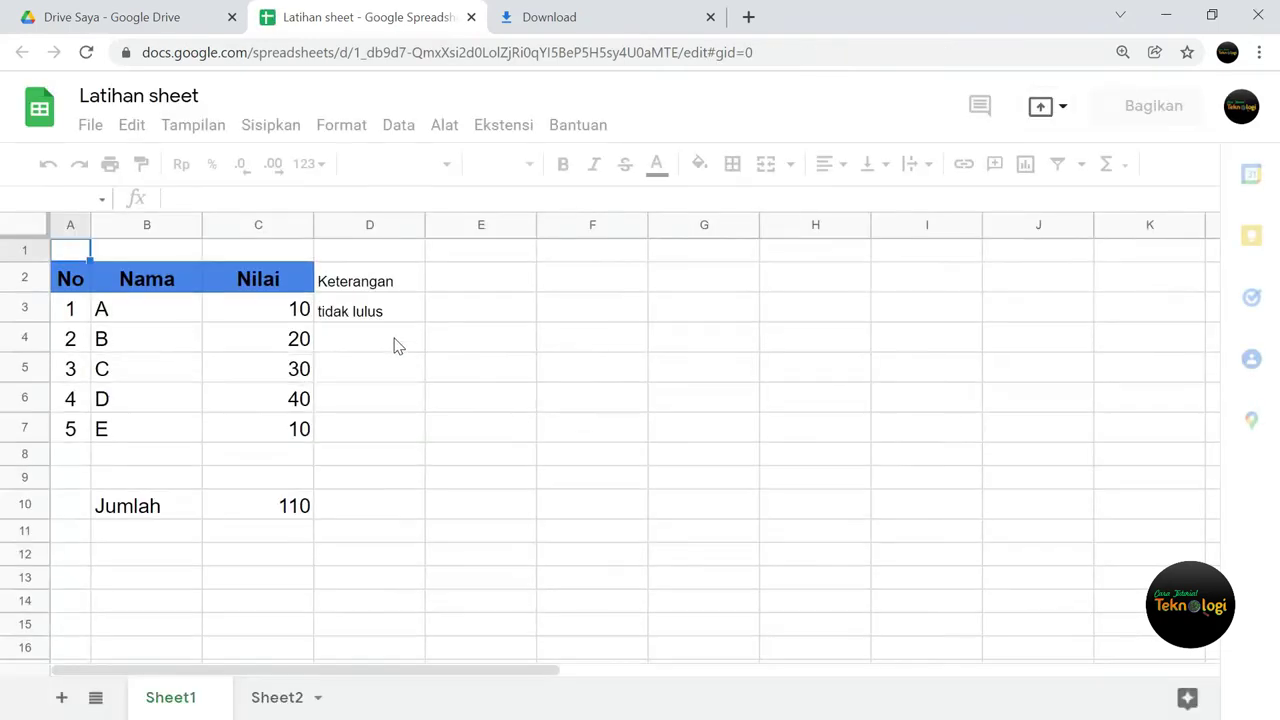
left_click(91, 127)
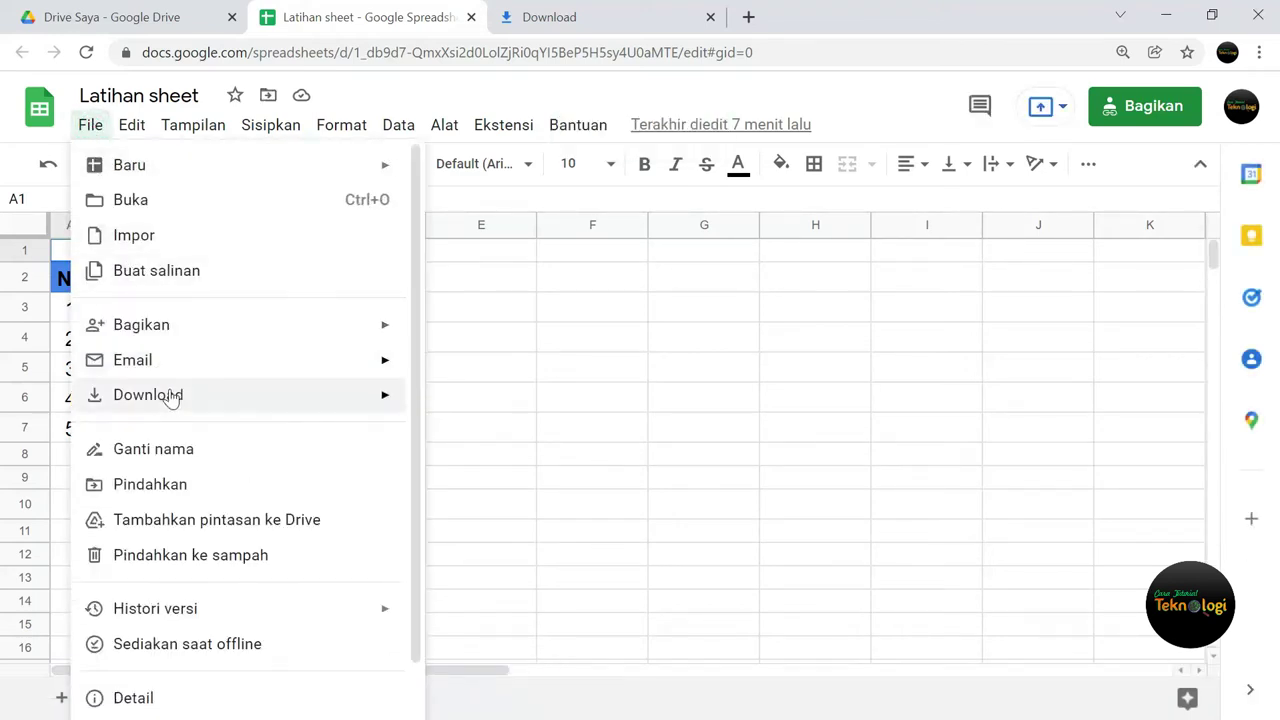
mouse_move(148, 395)
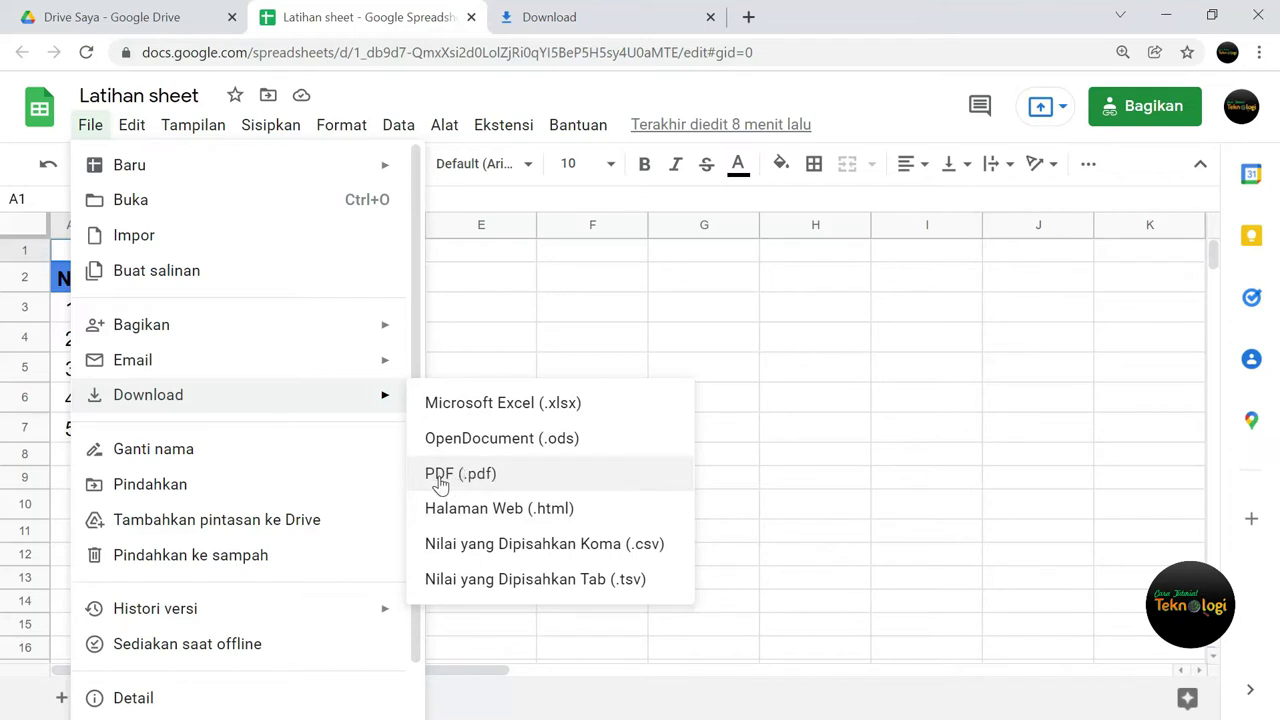
Step: Choose PDF export with Ekspor set to Workbook, Semua sheet, A4 paper and Potret orientation
left_click(440, 484)
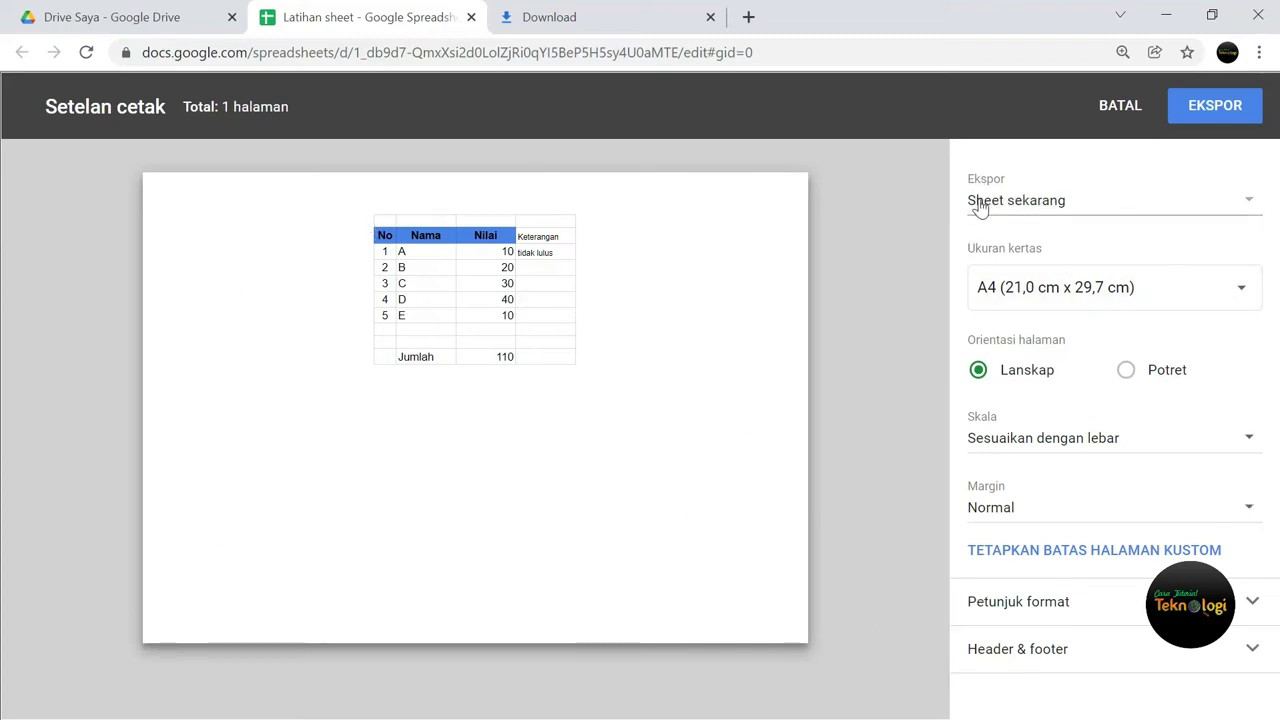
left_click(1243, 205)
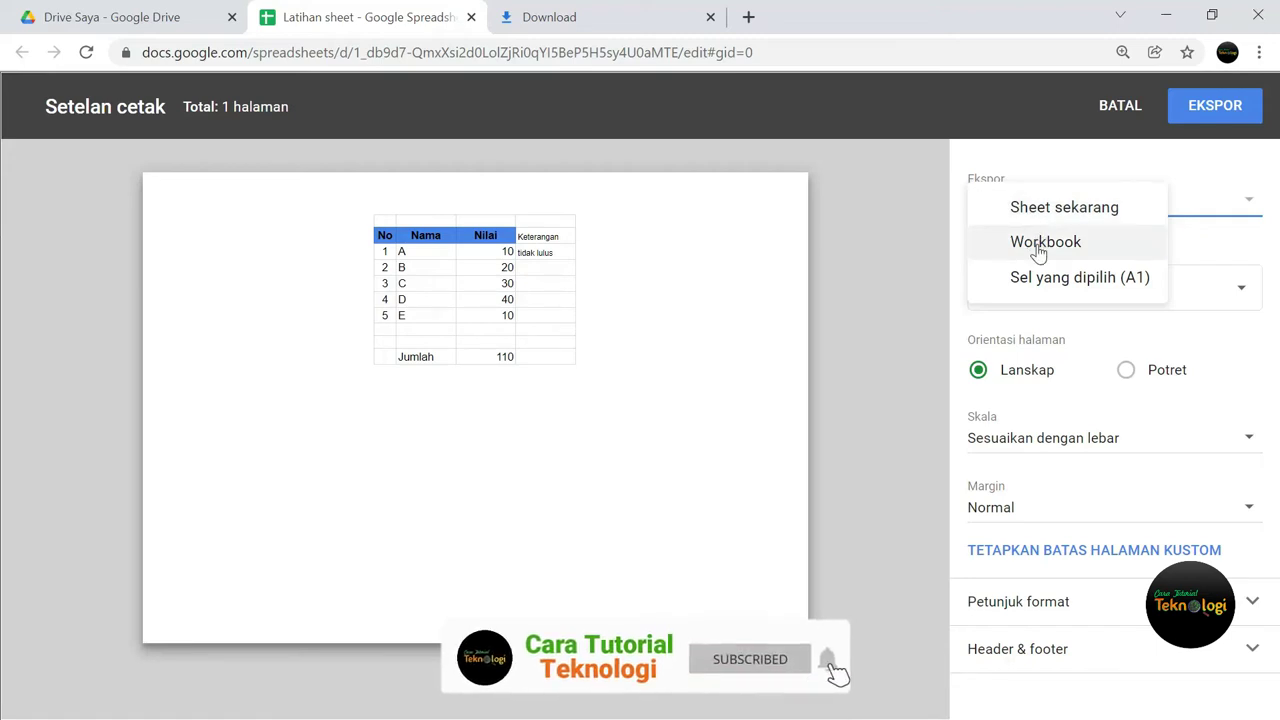
left_click(1040, 244)
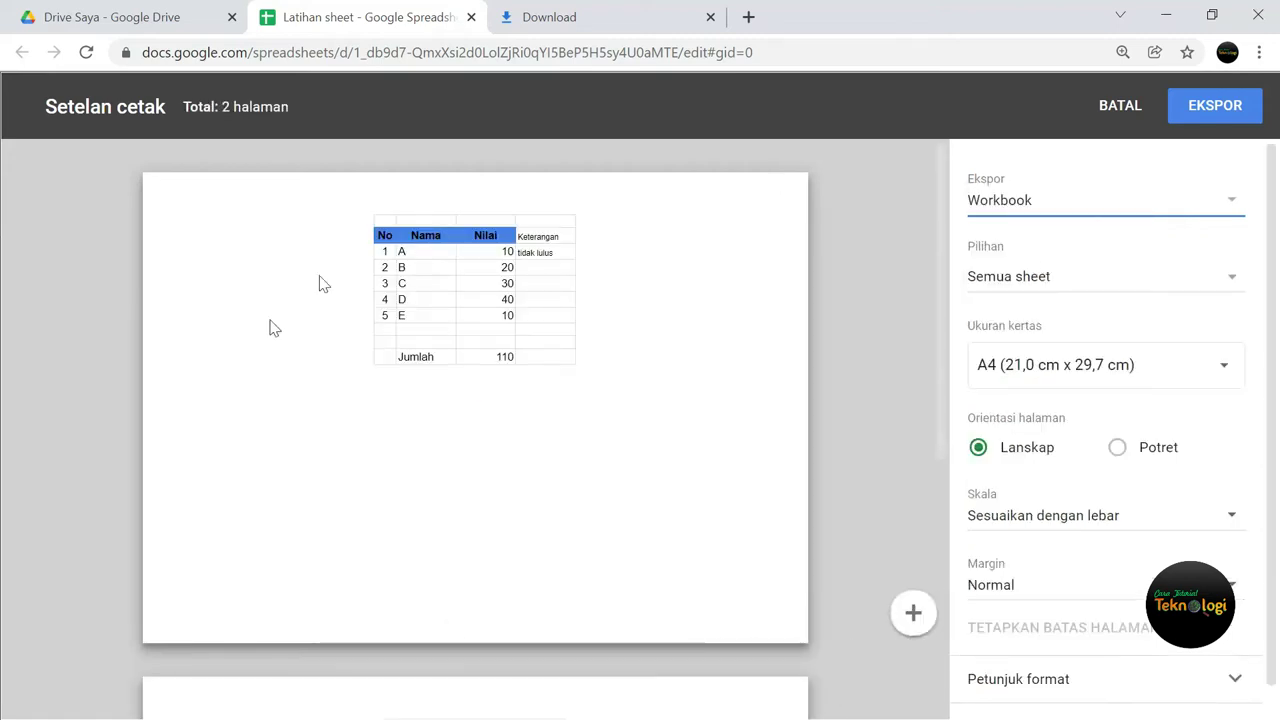
scroll(575, 360, "down", 5)
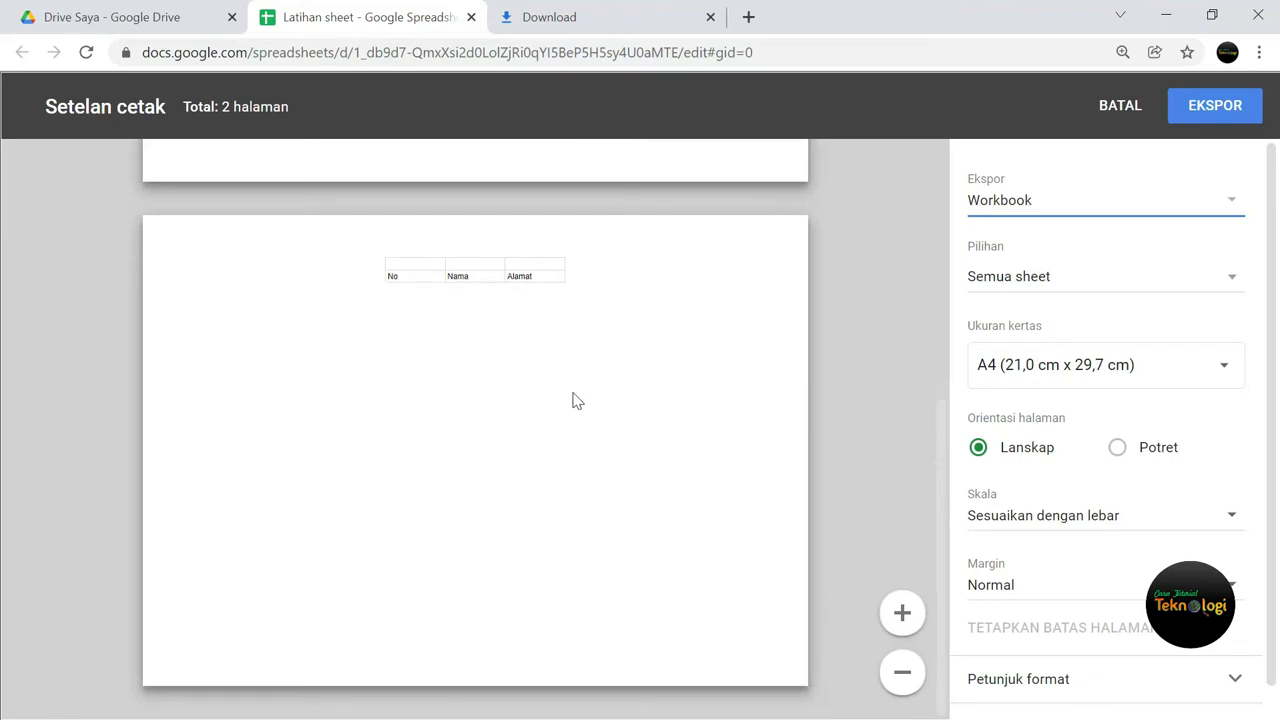
scroll(571, 363, "up", 5)
left_click(1232, 278)
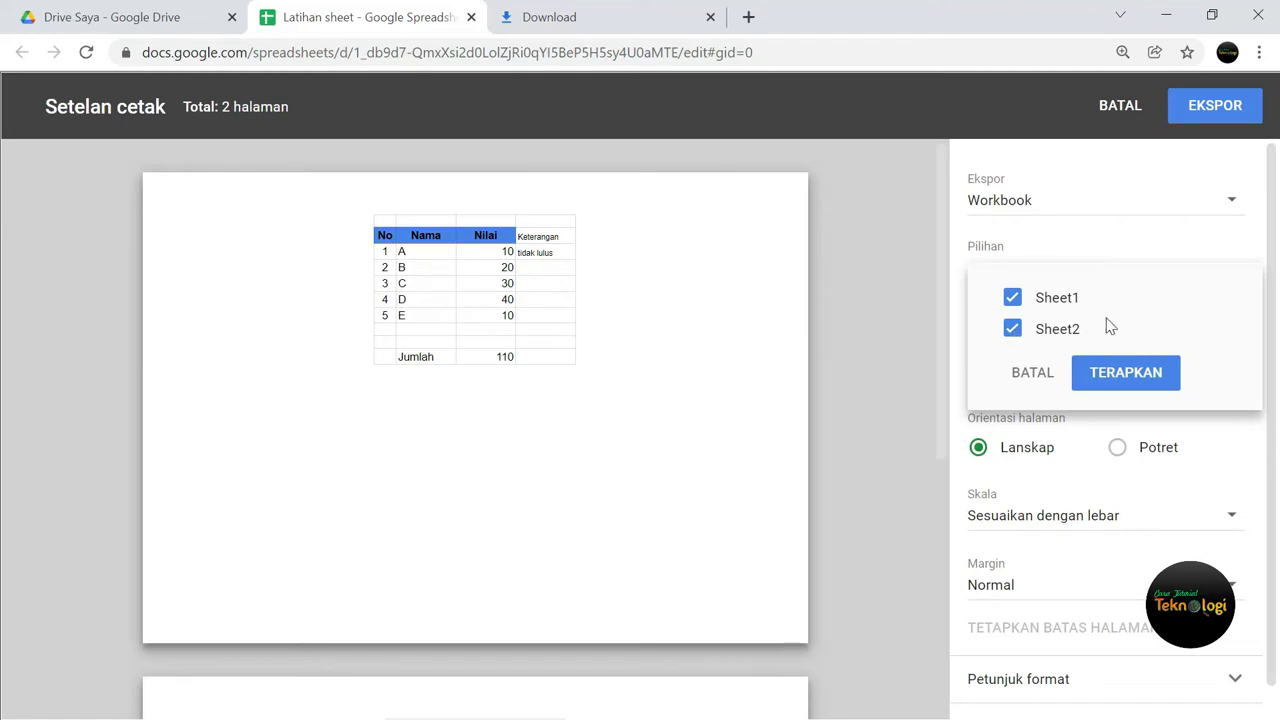
left_click(1125, 368)
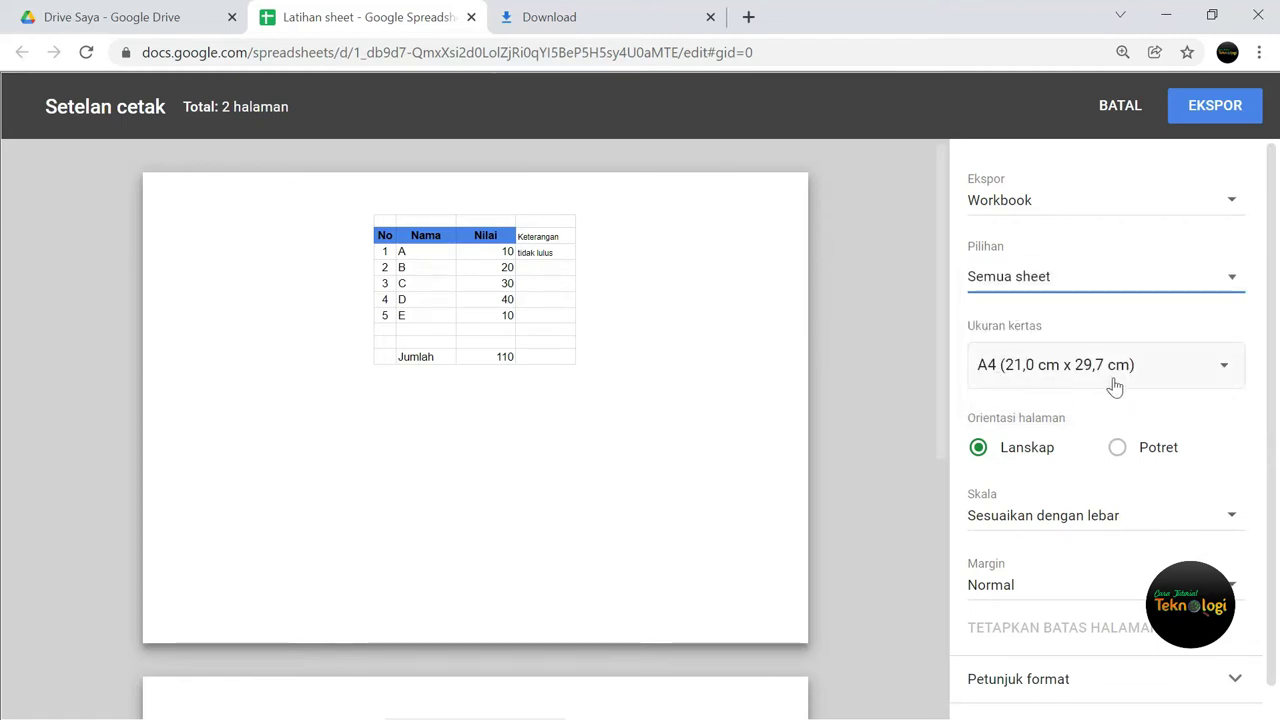
left_click(1230, 375)
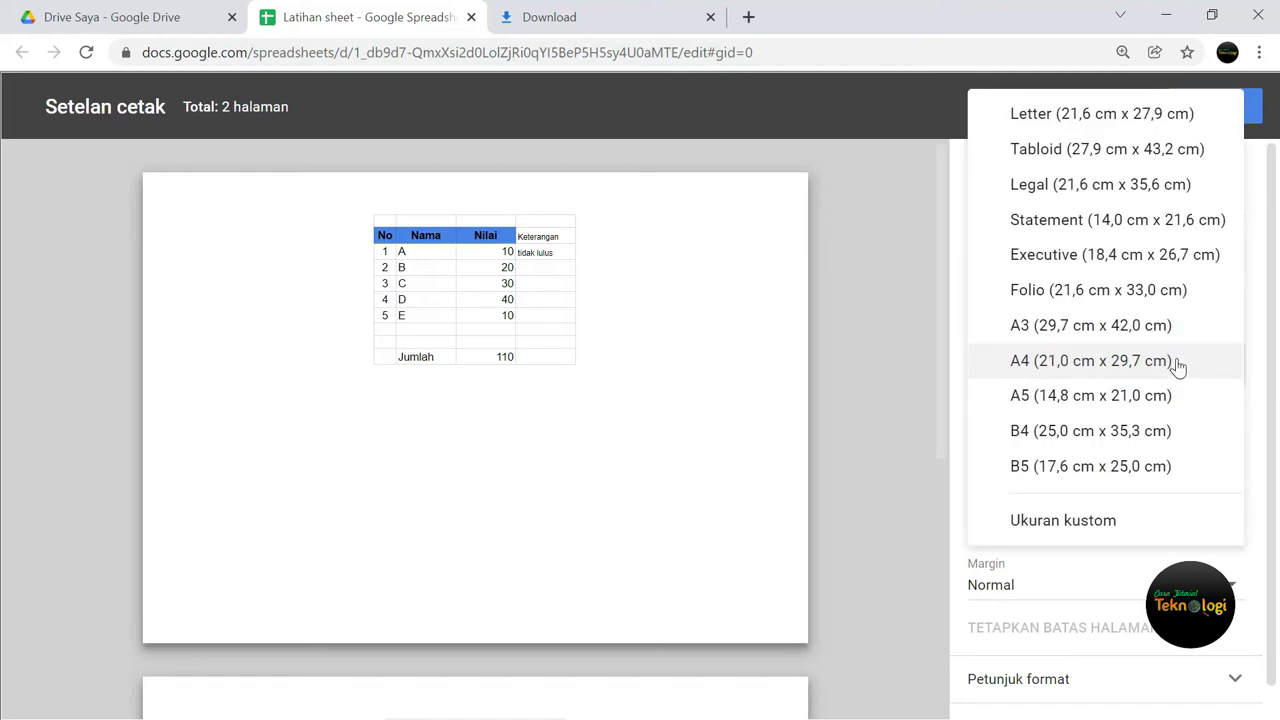
left_click(1178, 367)
scroll(1171, 364, "down", 1)
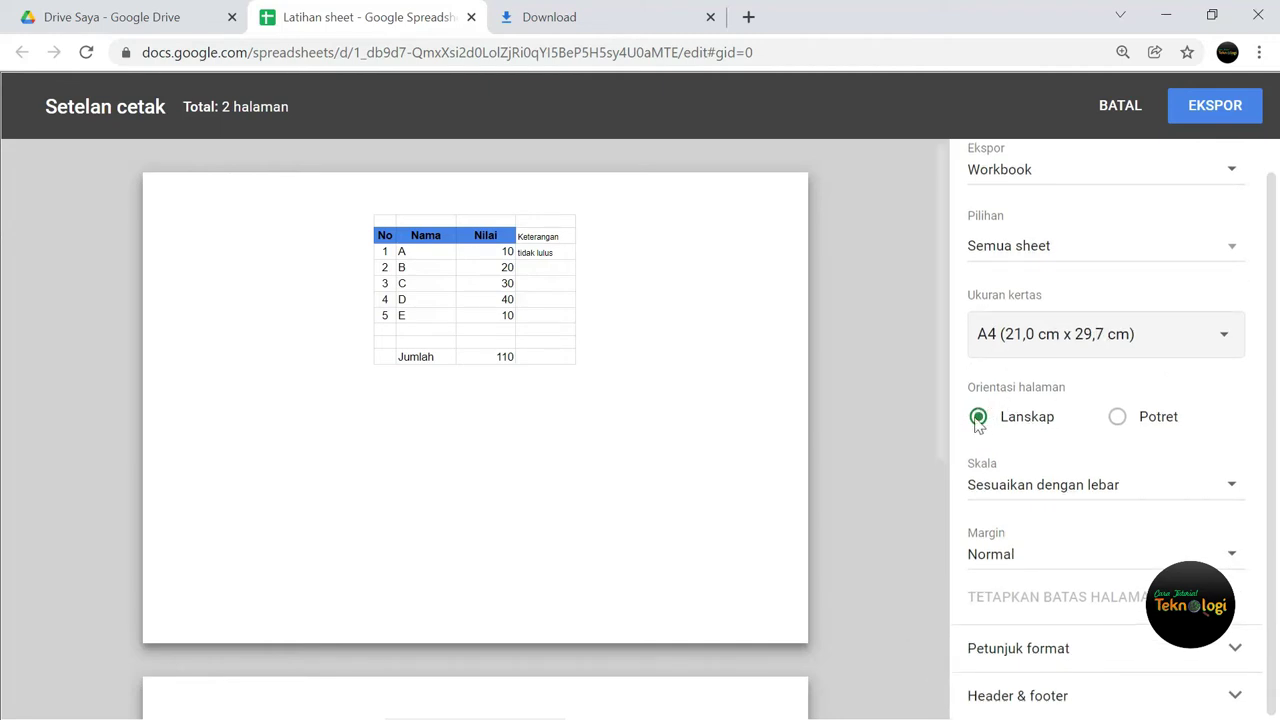
left_click(1117, 417)
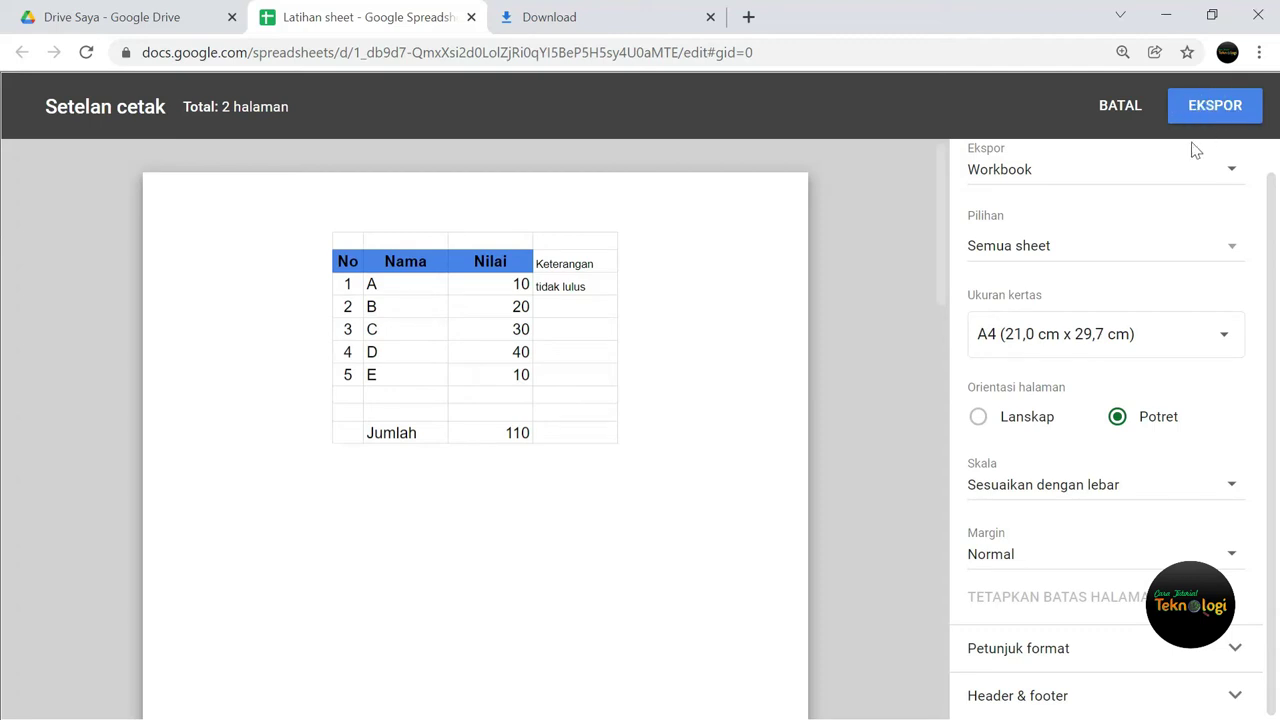
Step: Export the PDF, save it as 'Latihan sheet pdf.pdf' in Downloads, and open it
left_click(1210, 112)
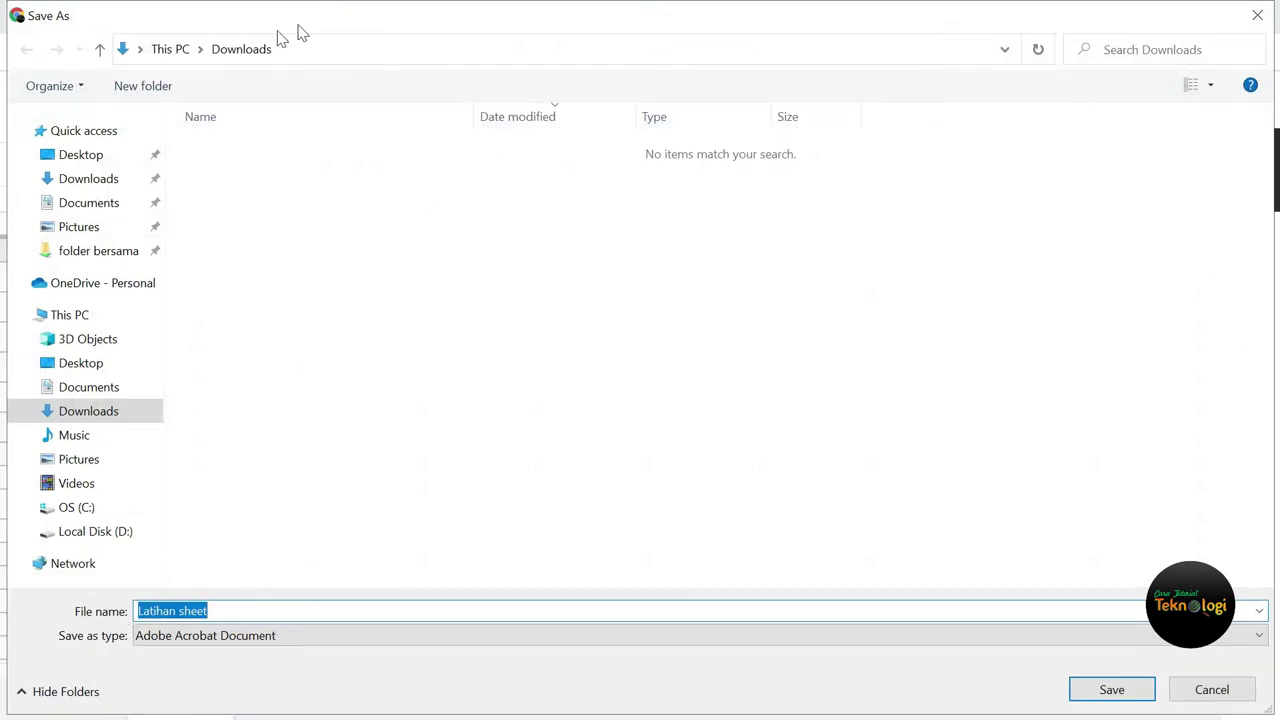
left_click(208, 611)
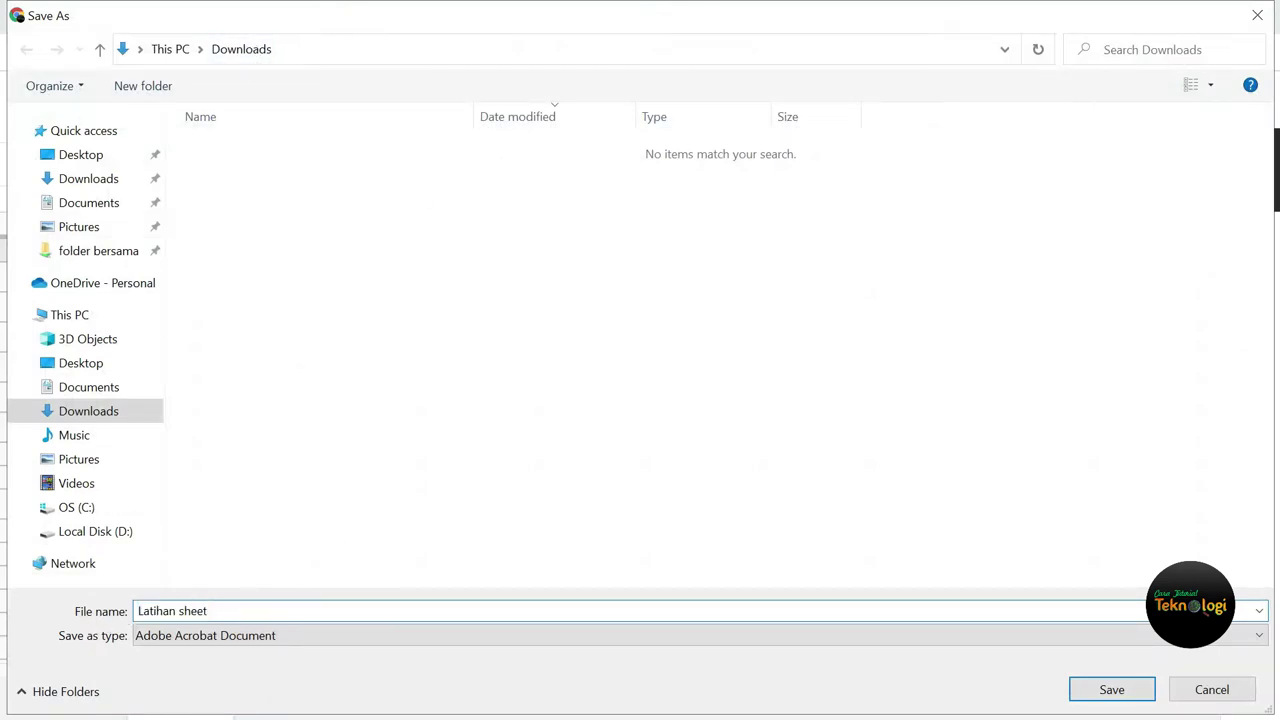
type(" pdf")
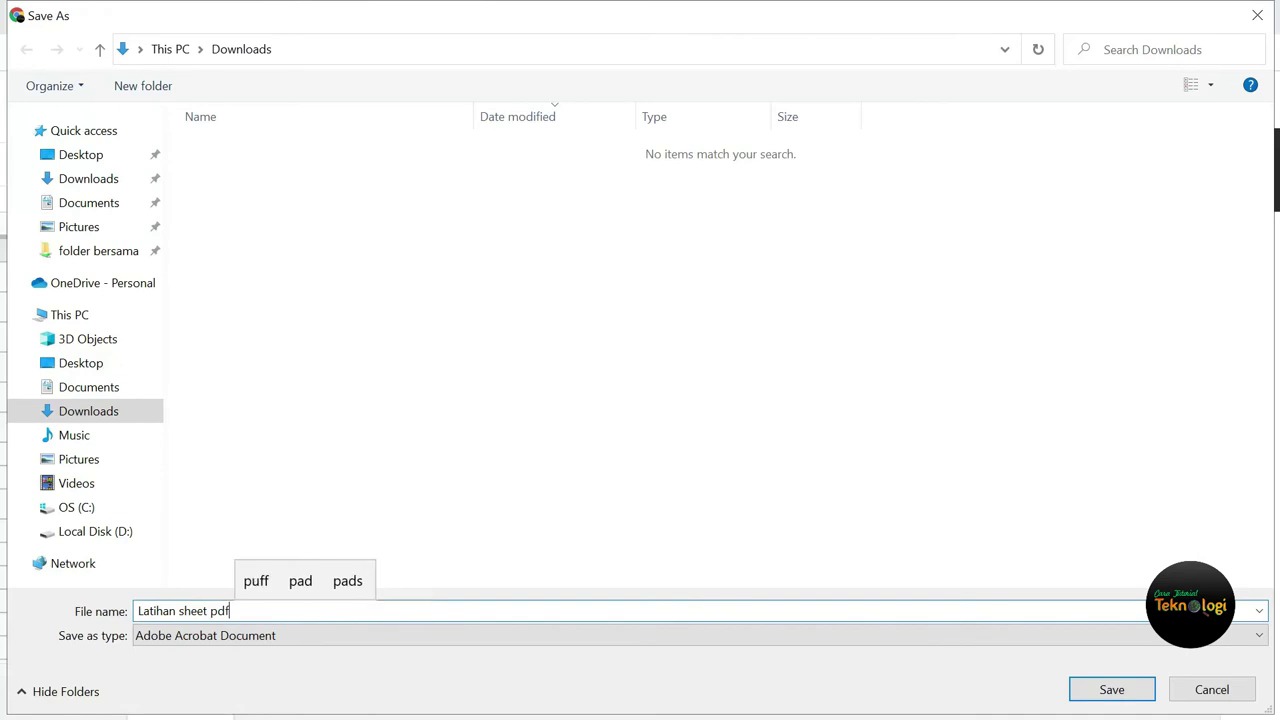
left_click(1110, 692)
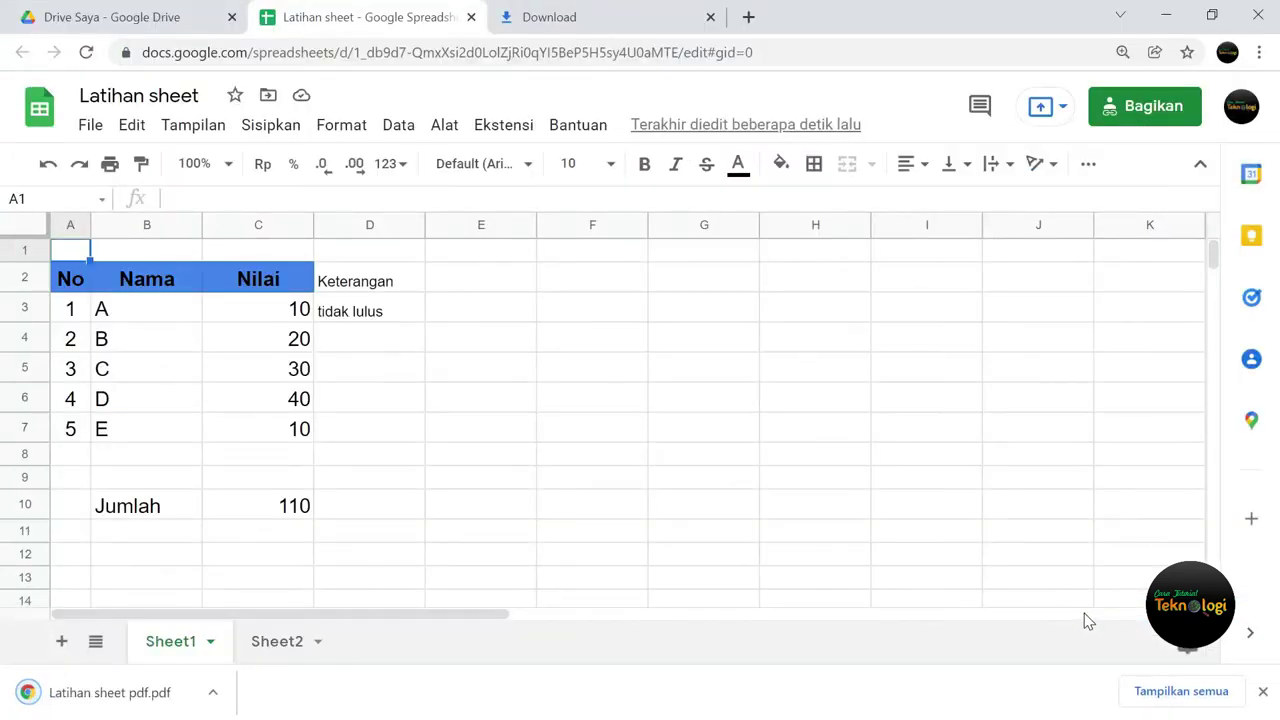
left_click(129, 697)
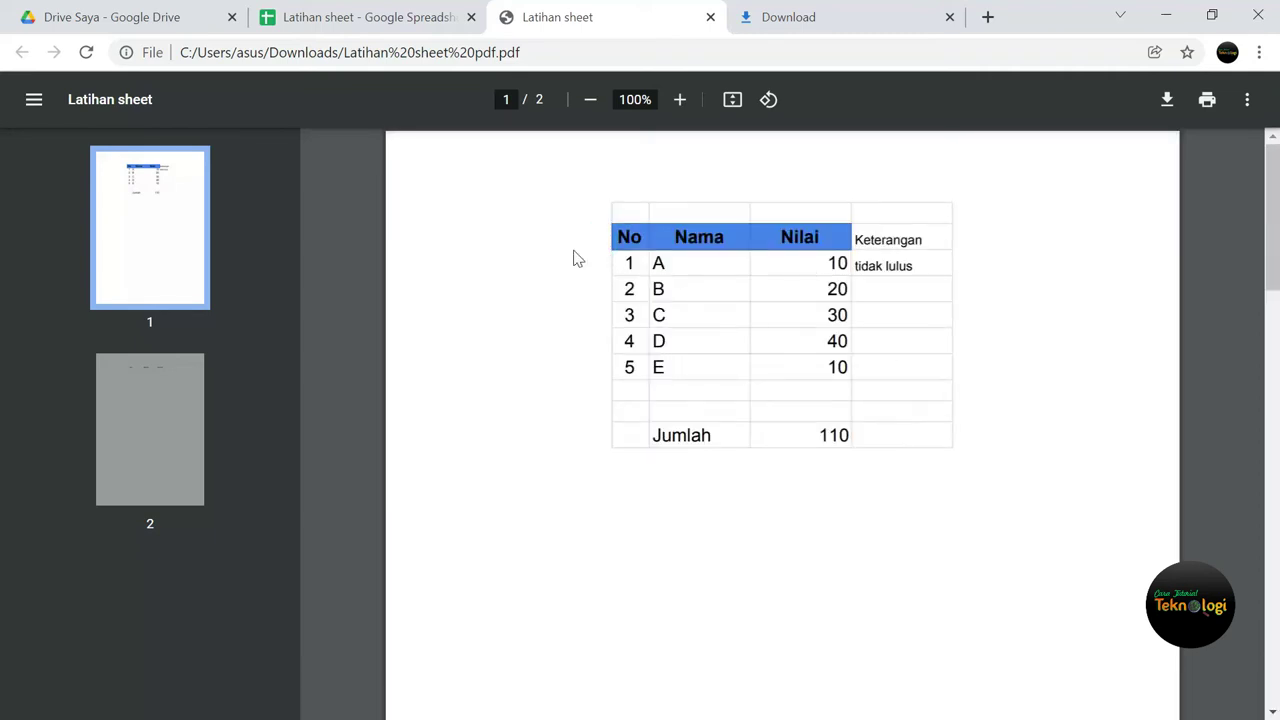
Step: Look over pages 1 and 2 of the PDF, then return to the Google Sheets tab
left_click(171, 212)
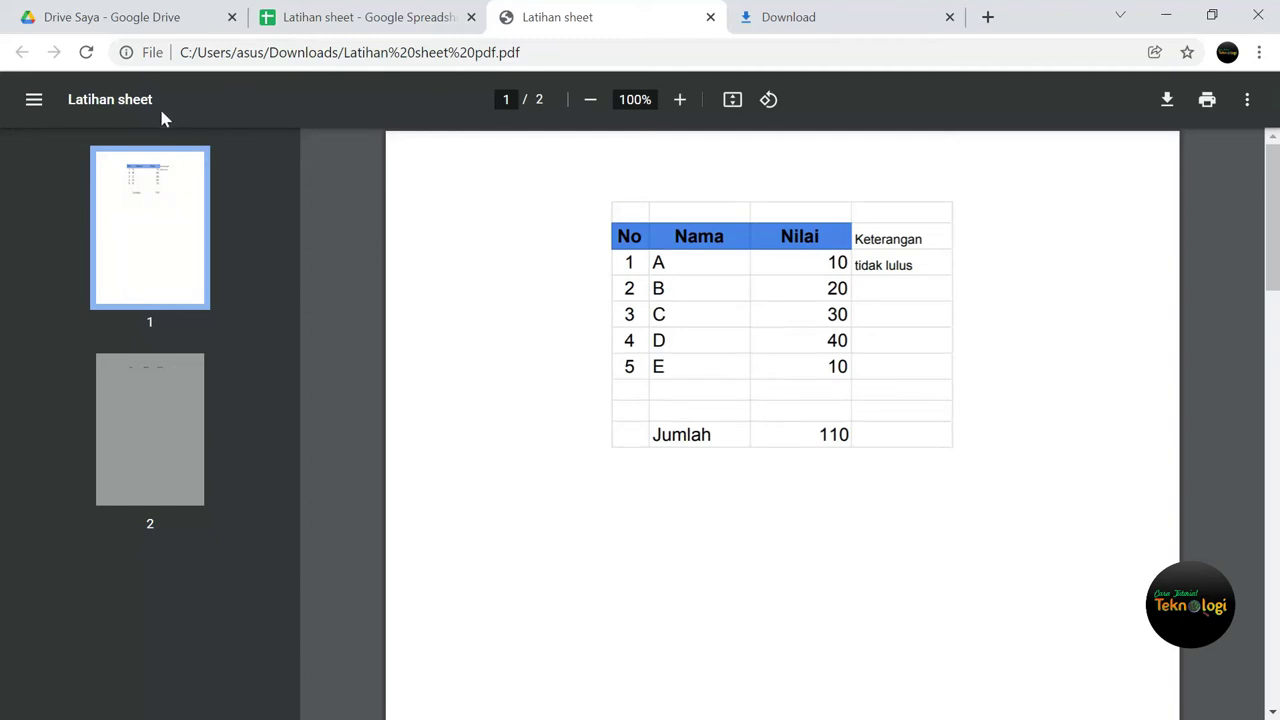
left_click(167, 432)
scroll(706, 579, "up", 5)
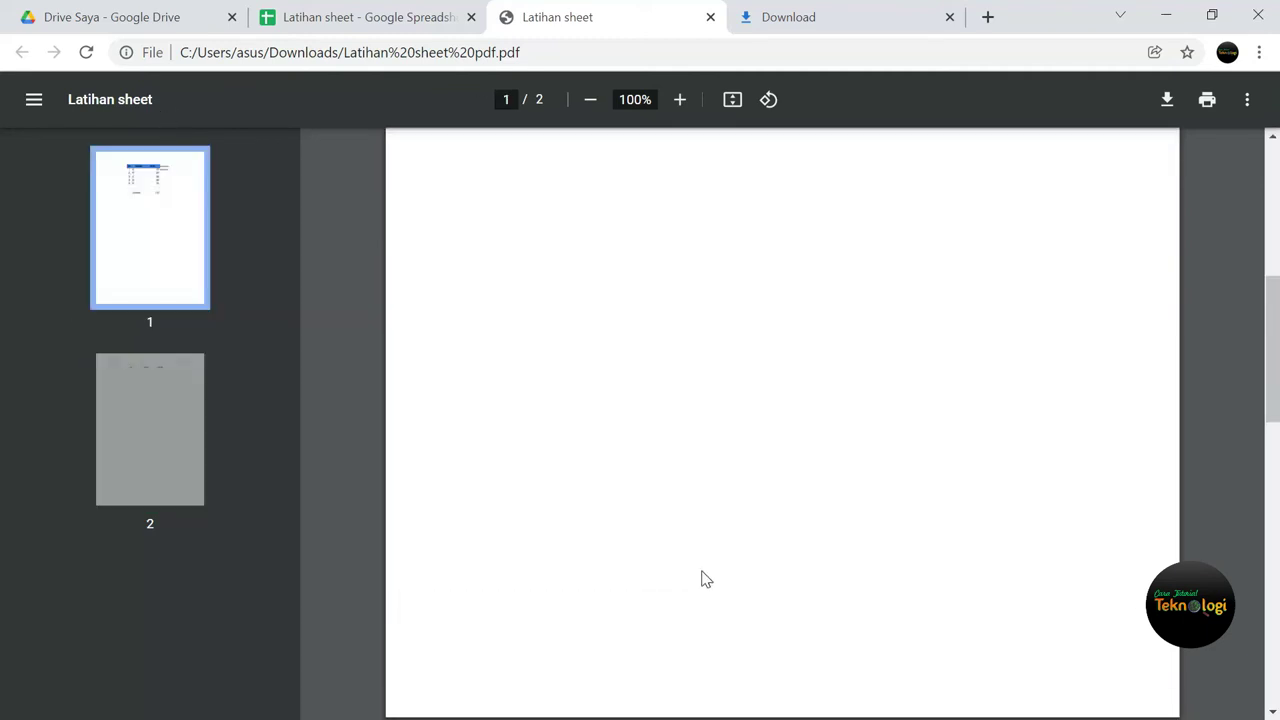
scroll(706, 579, "up", 5)
key("ctrl+shift+Tab")
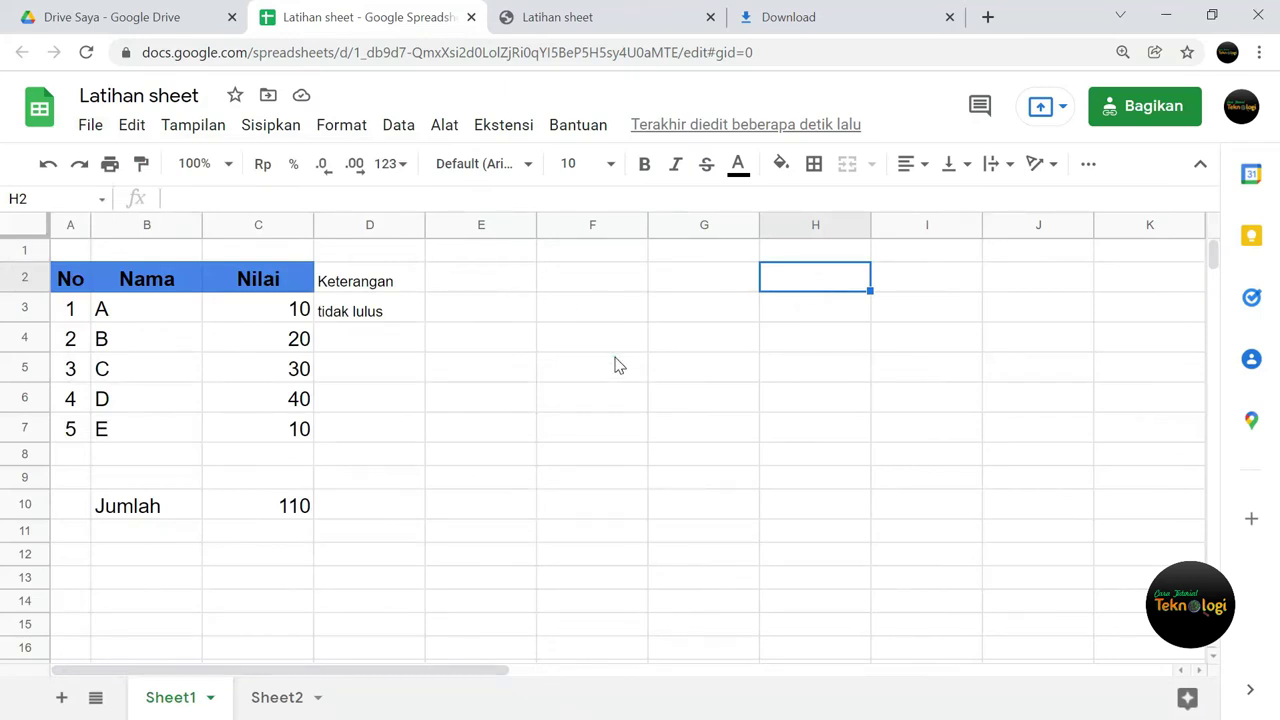
Step: Download the workbook as Halaman Web (.html), saved as 'Latihan sheet web.zip'
left_click(618, 365)
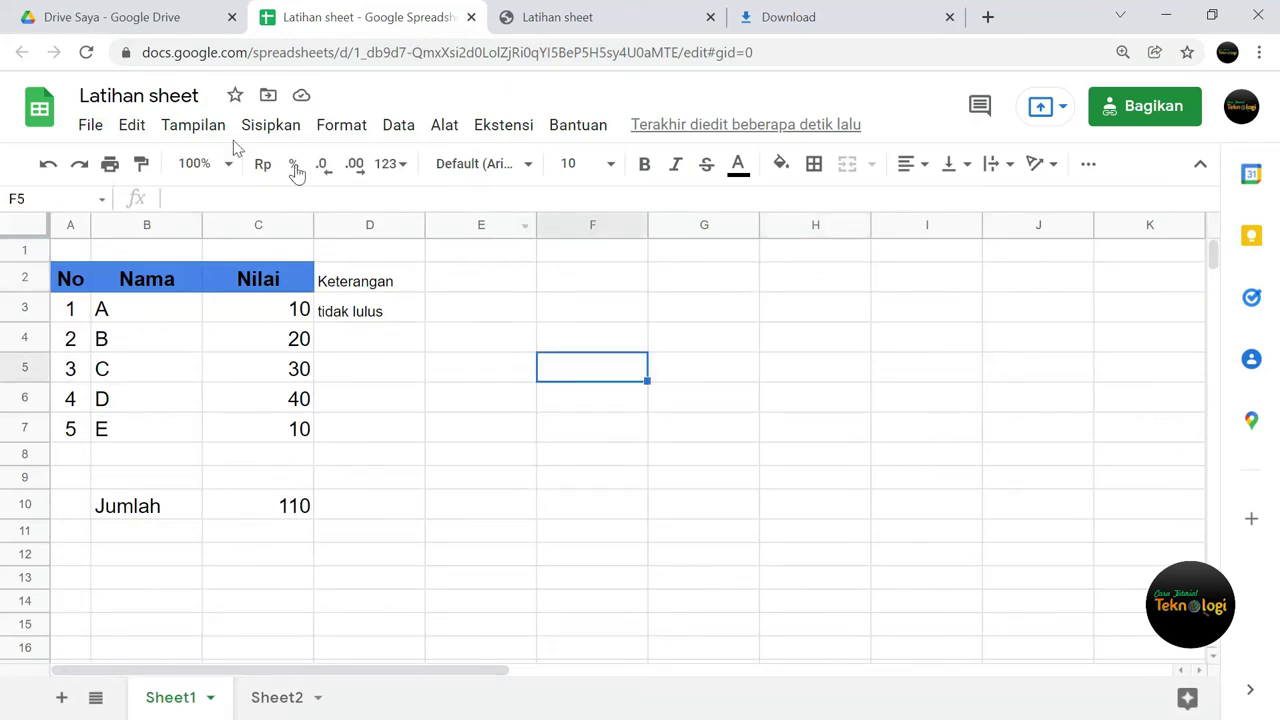
left_click(91, 127)
mouse_move(148, 395)
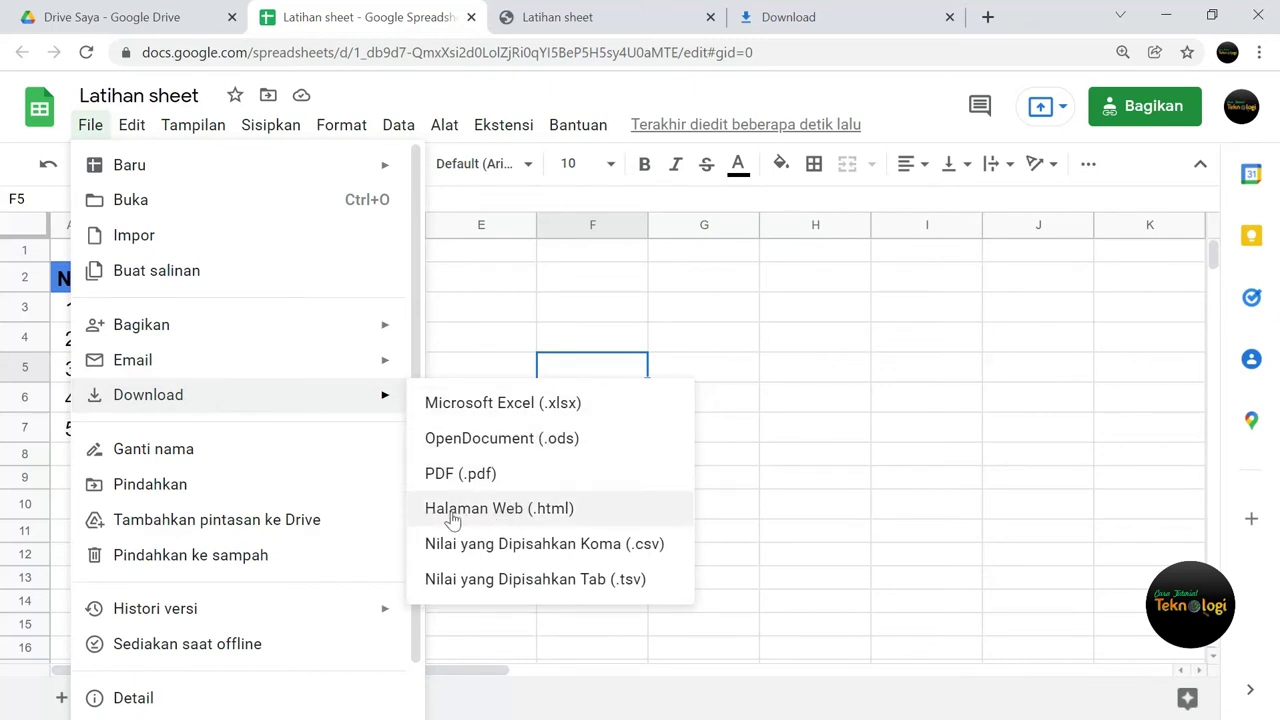
left_click(523, 510)
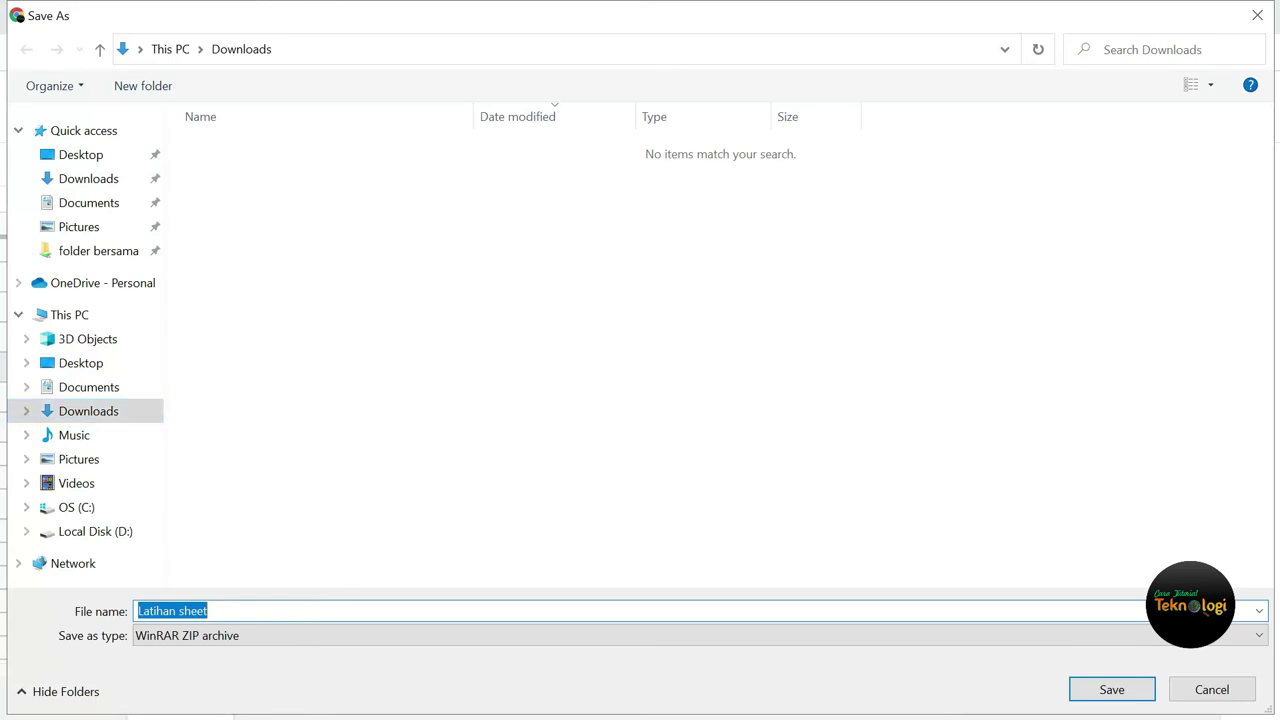
left_click(220, 610)
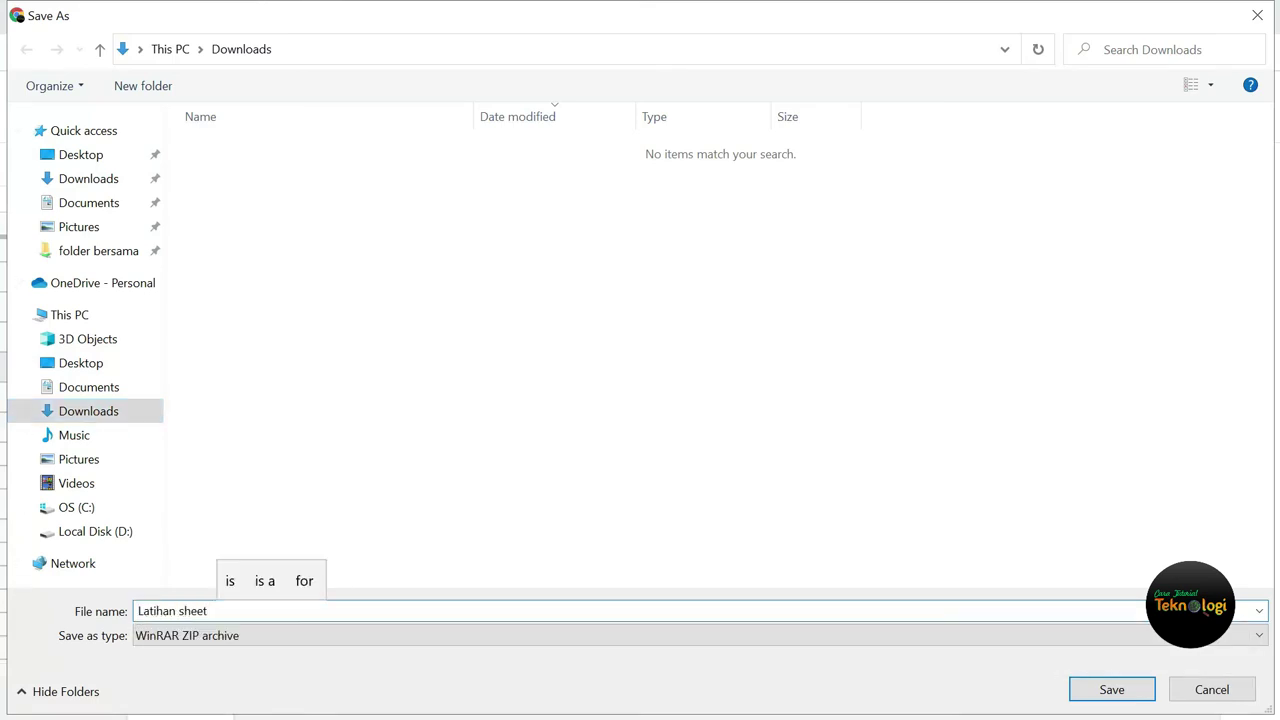
type("web")
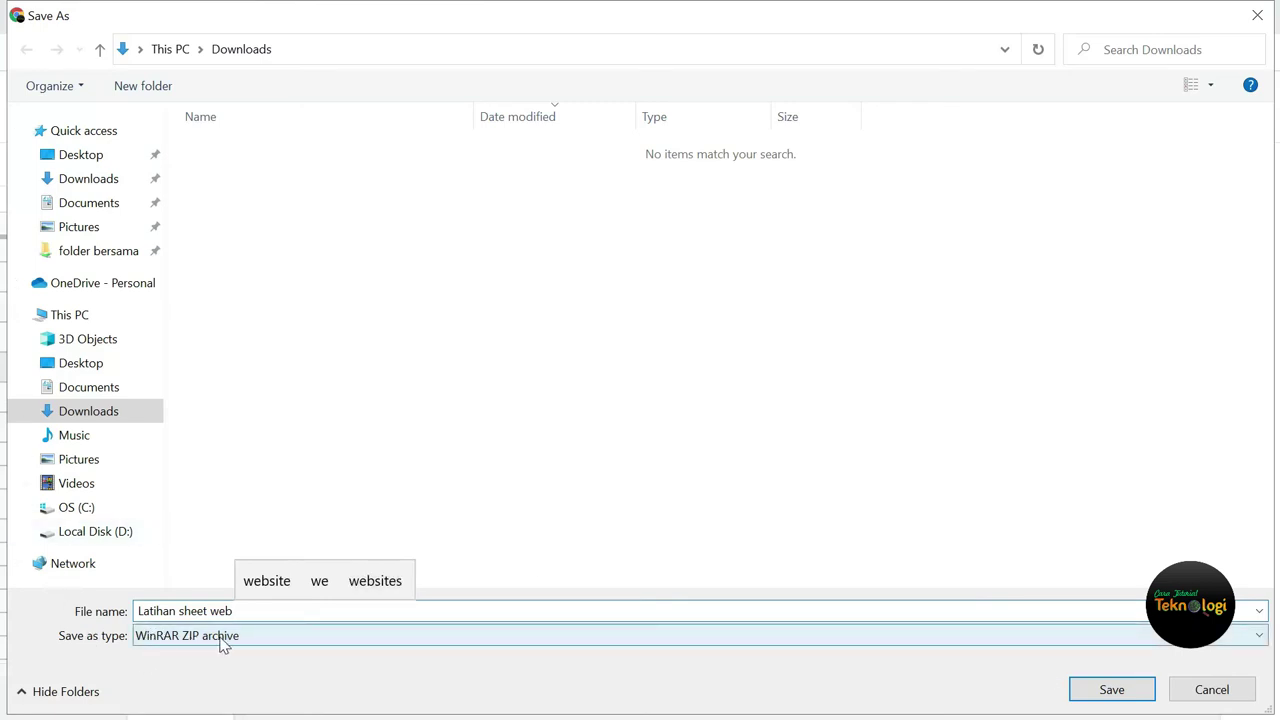
left_click(1105, 692)
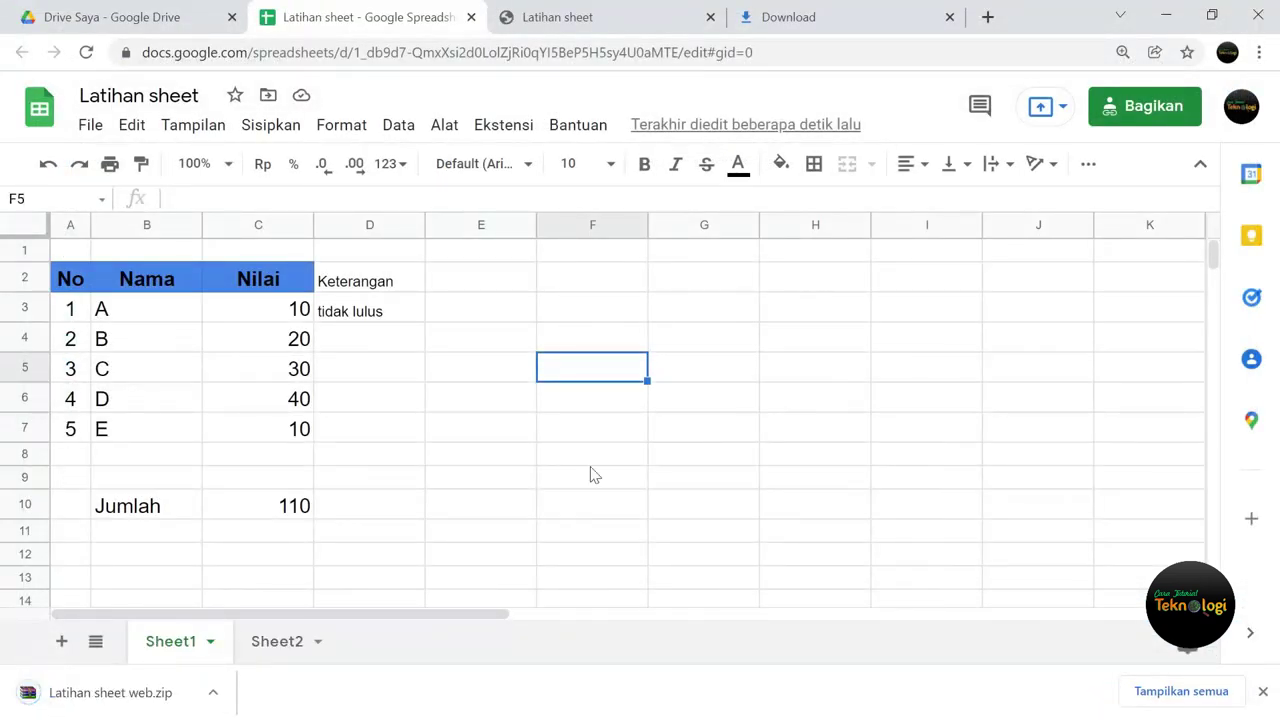
Step: Open 'Latihan sheet web.zip' from the Downloads folder in WinRAR, dismissing the license reminder
left_click(1197, 692)
left_click(515, 290)
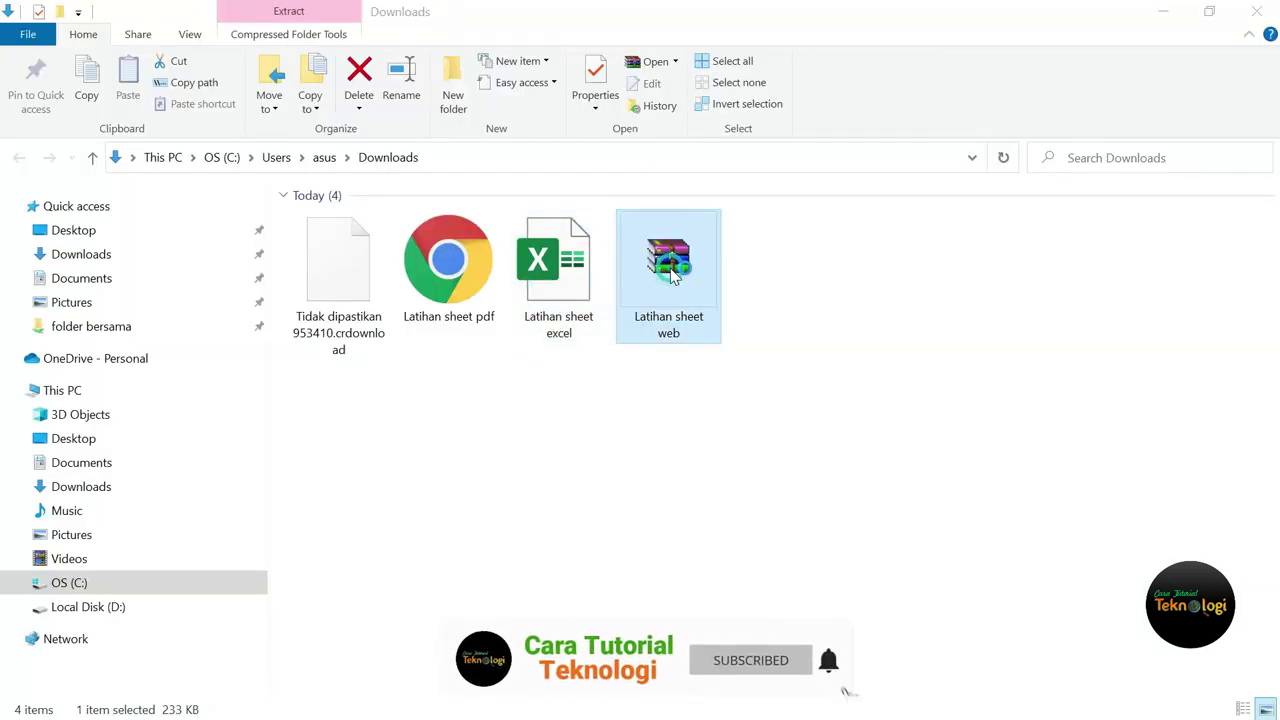
double_click(672, 277)
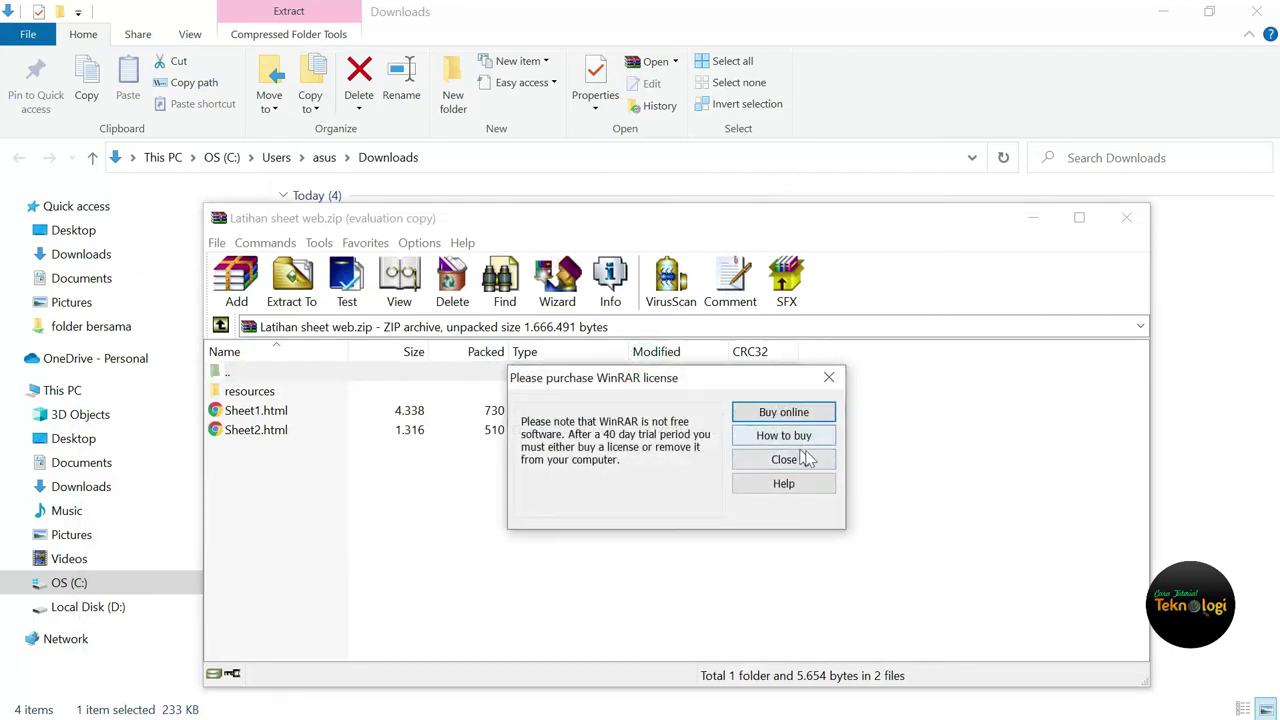
left_click(783, 459)
left_click_drag(753, 376, 857, 228)
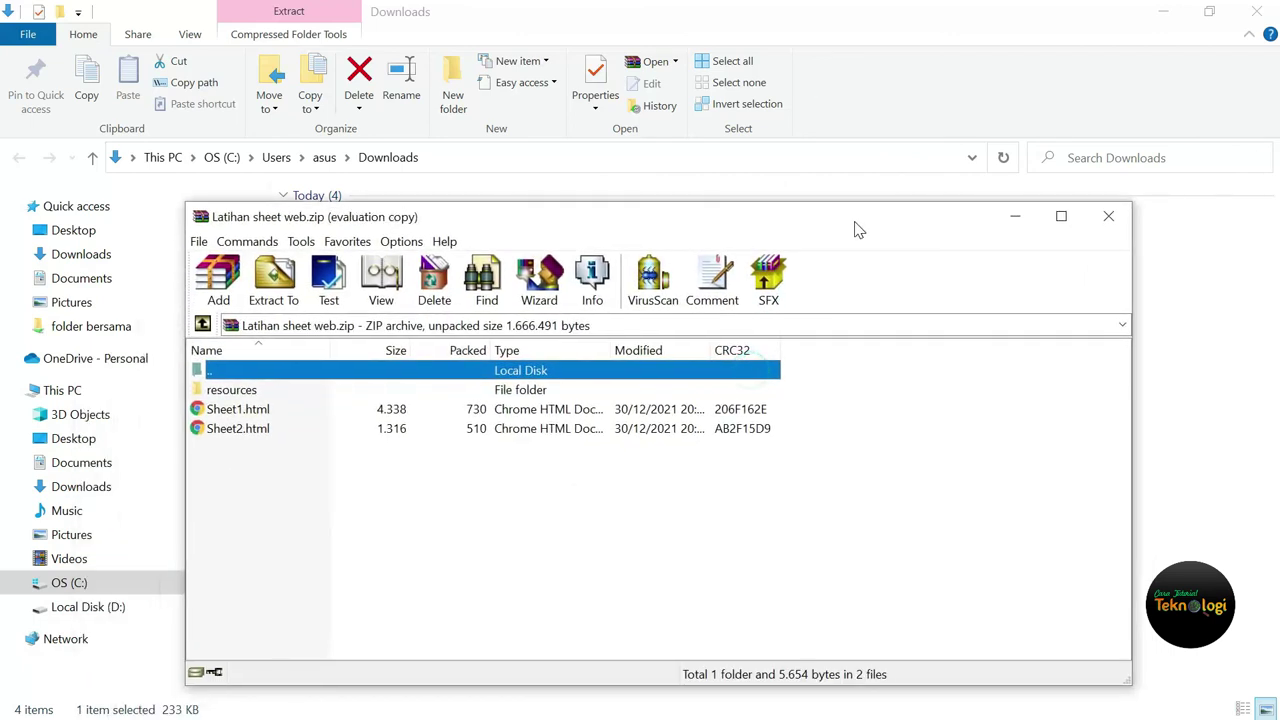
Step: Open Sheet1.html from the archive in the browser, then return to the spreadsheet tab
left_click(239, 410)
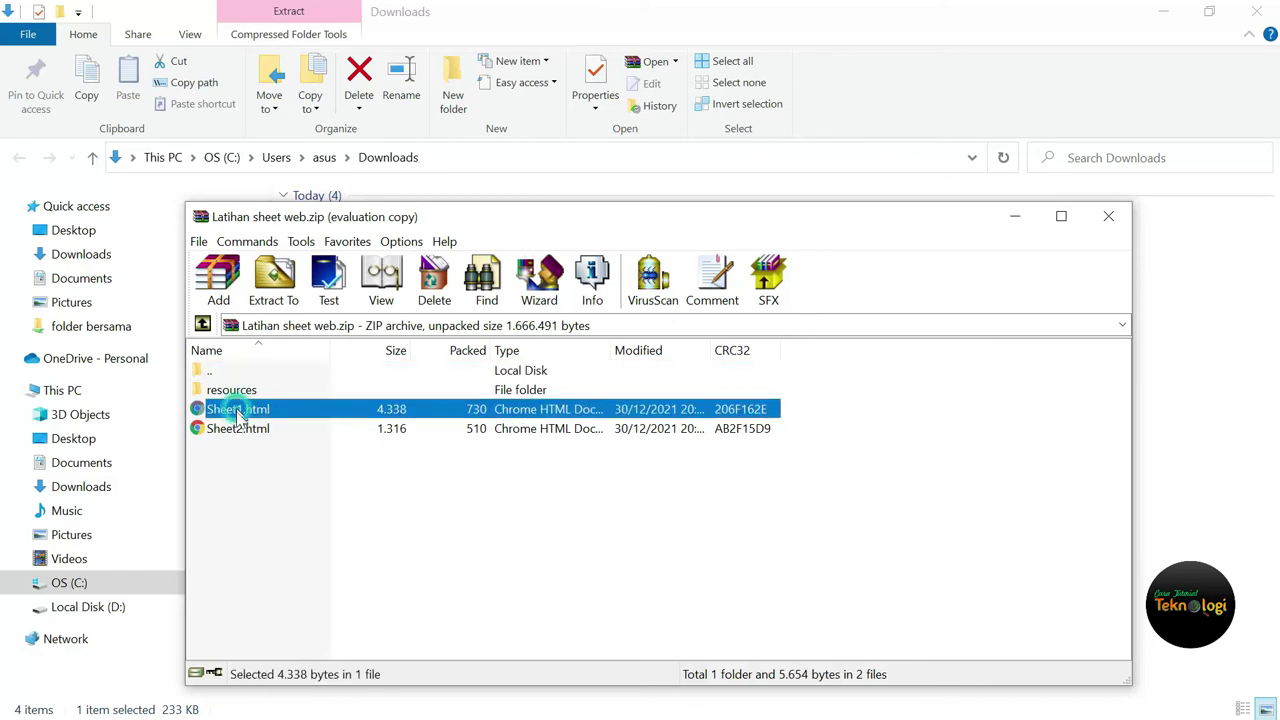
left_click(239, 430)
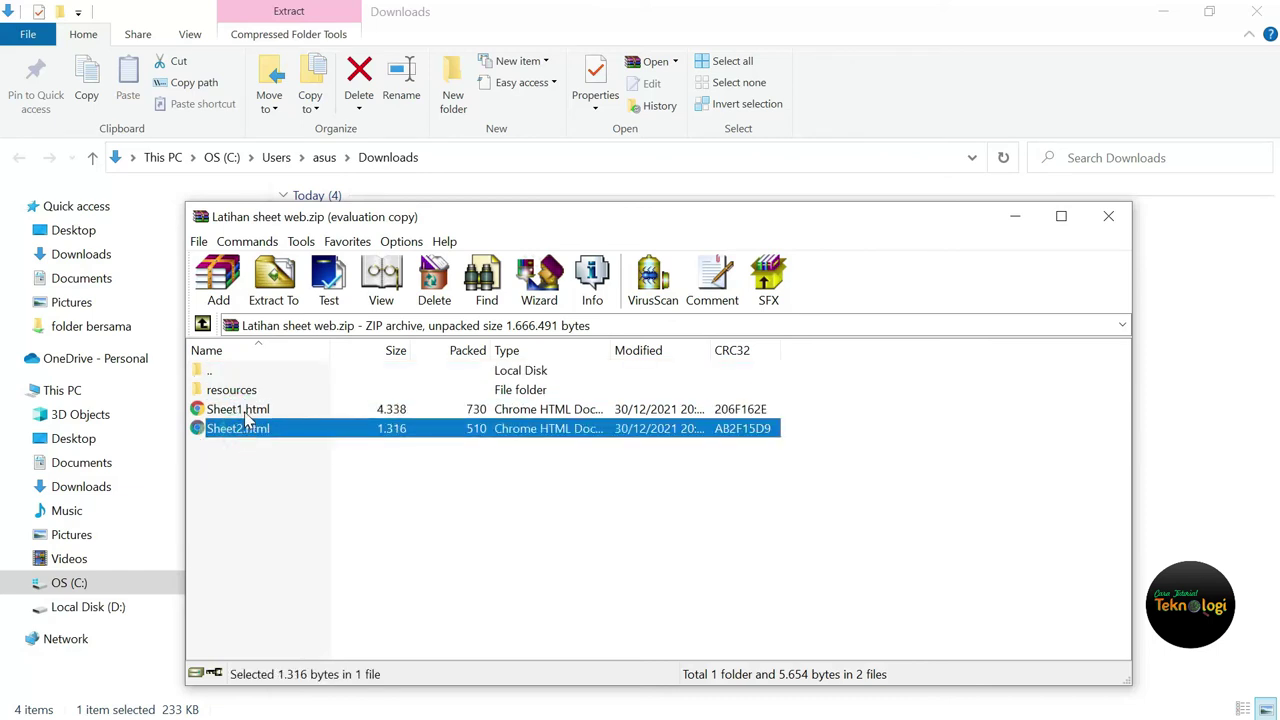
double_click(245, 412)
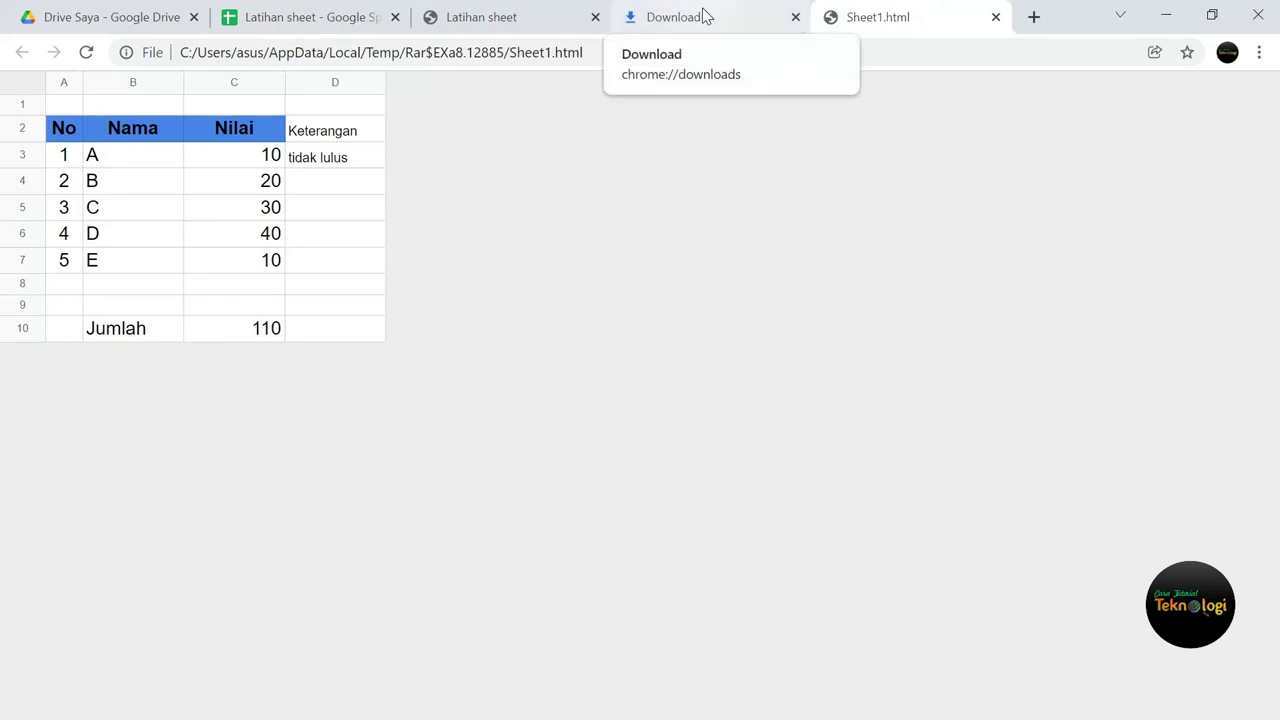
key("ctrl+2")
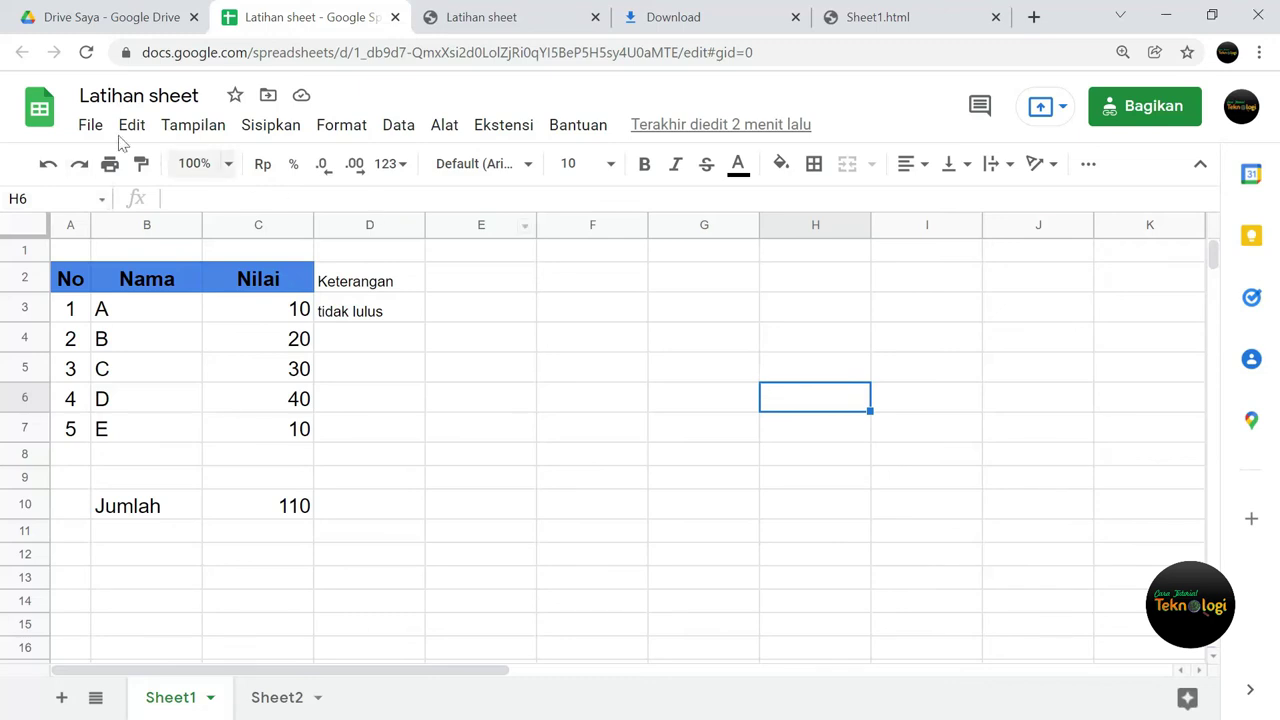
Step: Download Sheet1 as CSV (.csv), renaming it 'Latihan sheet - csv.csv'
left_click(90, 125)
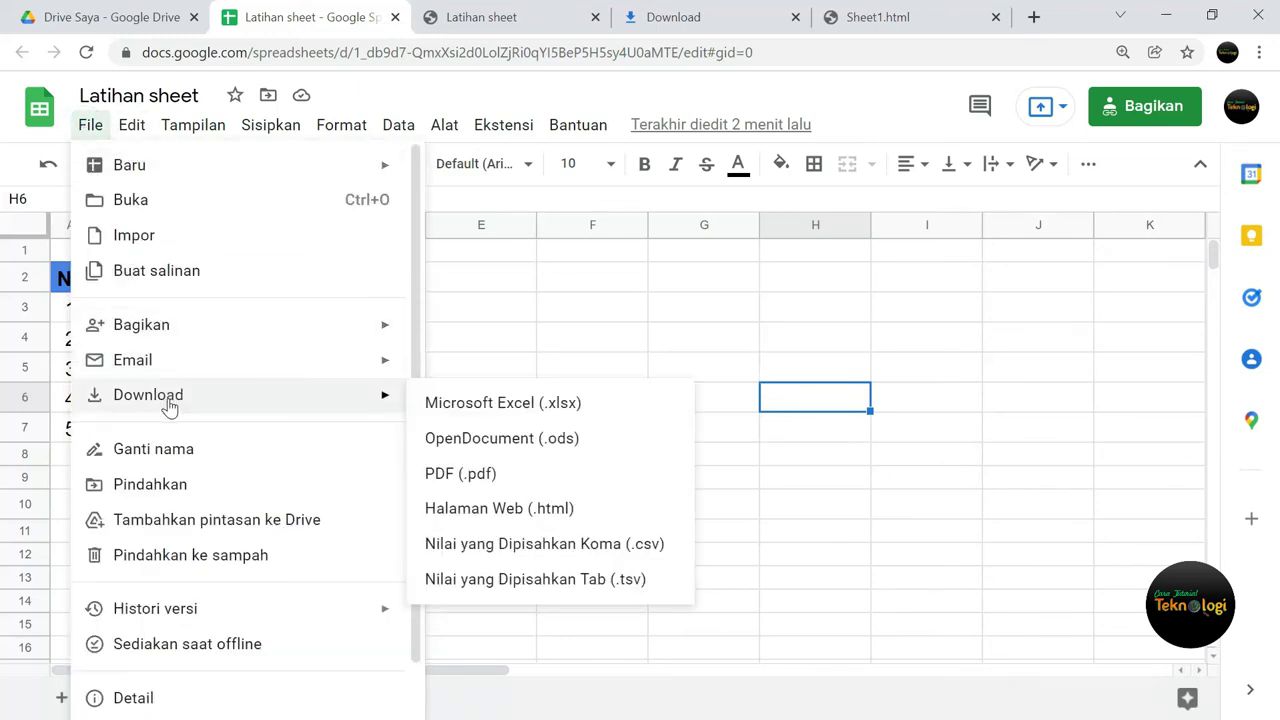
left_click(576, 560)
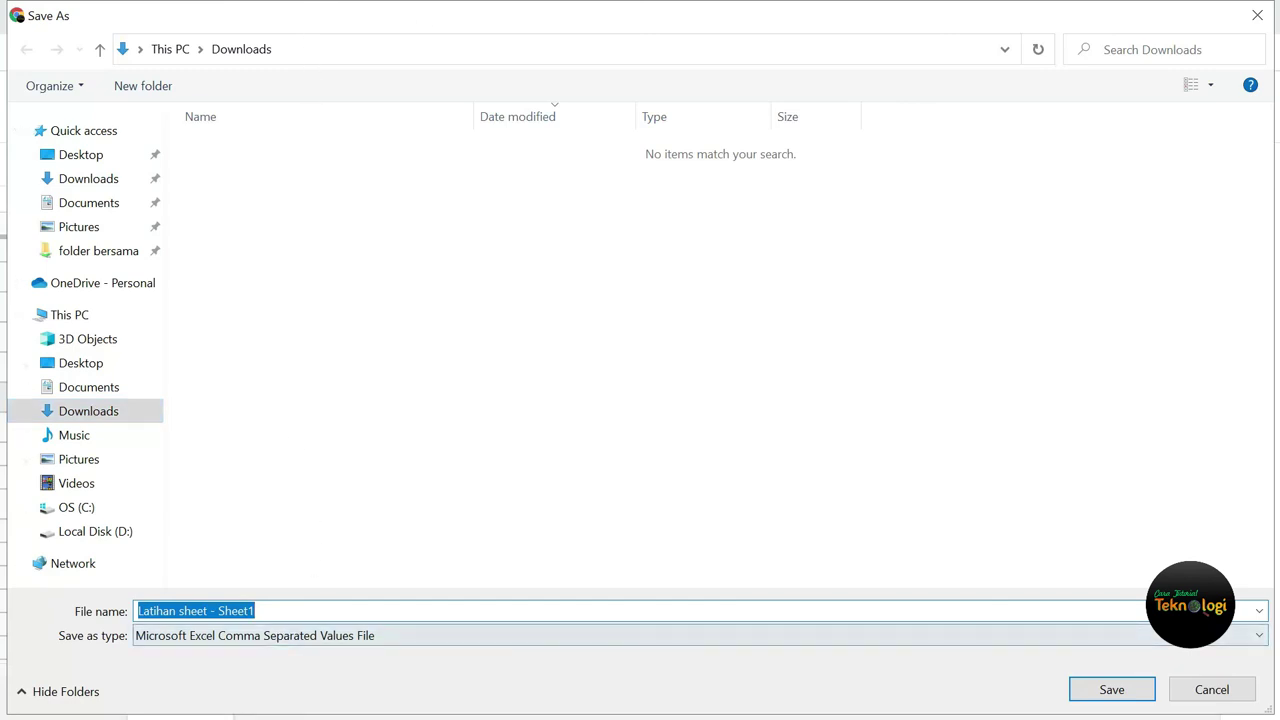
left_click(236, 610)
double_click(236, 610)
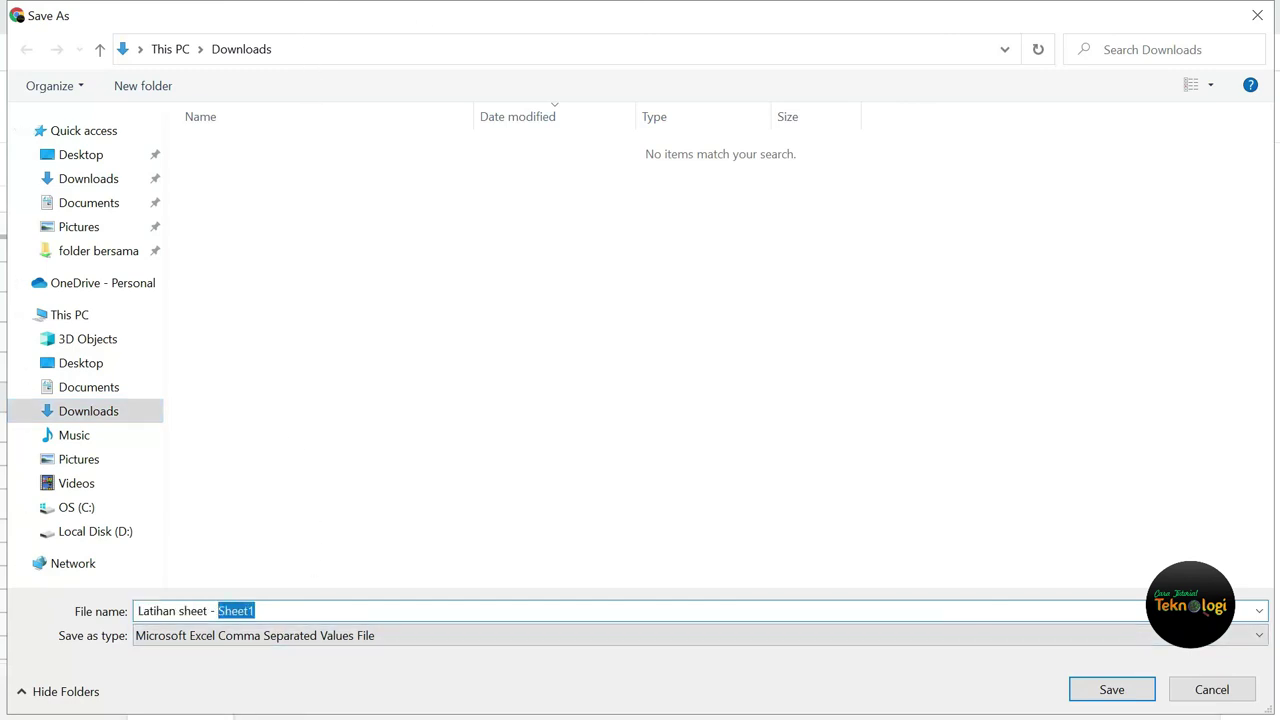
type("cs")
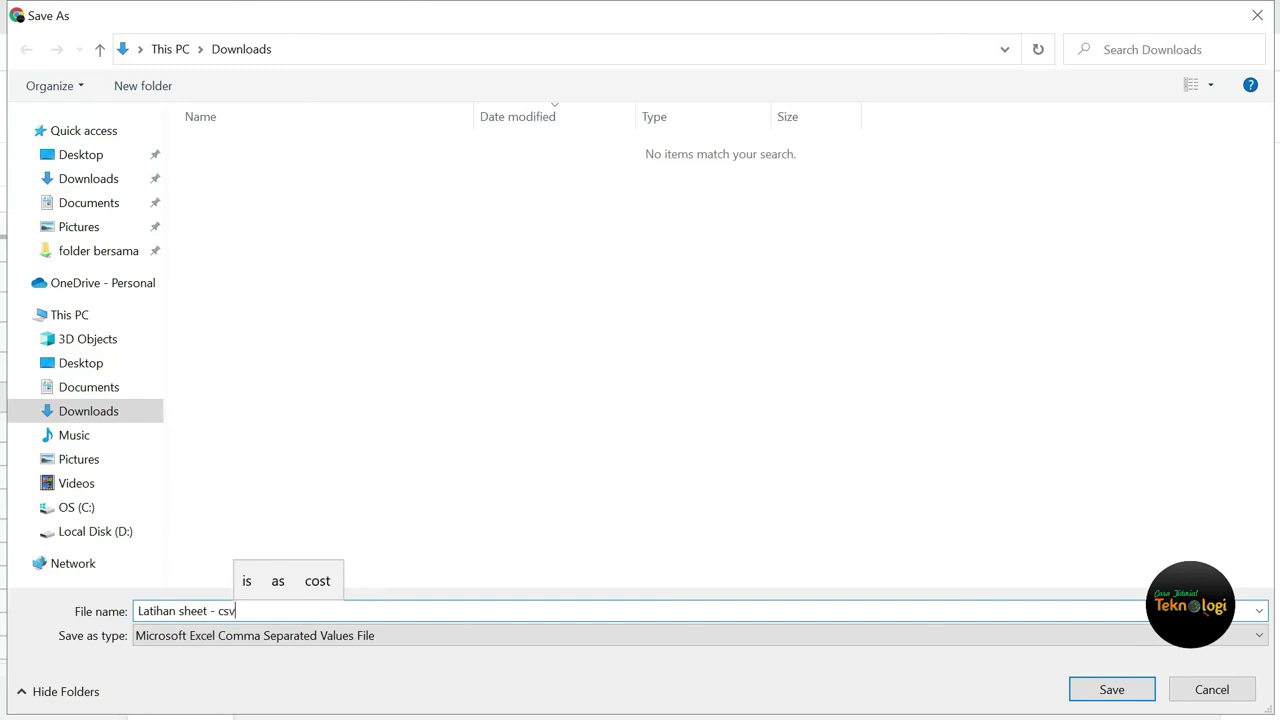
type("v")
left_click(1117, 703)
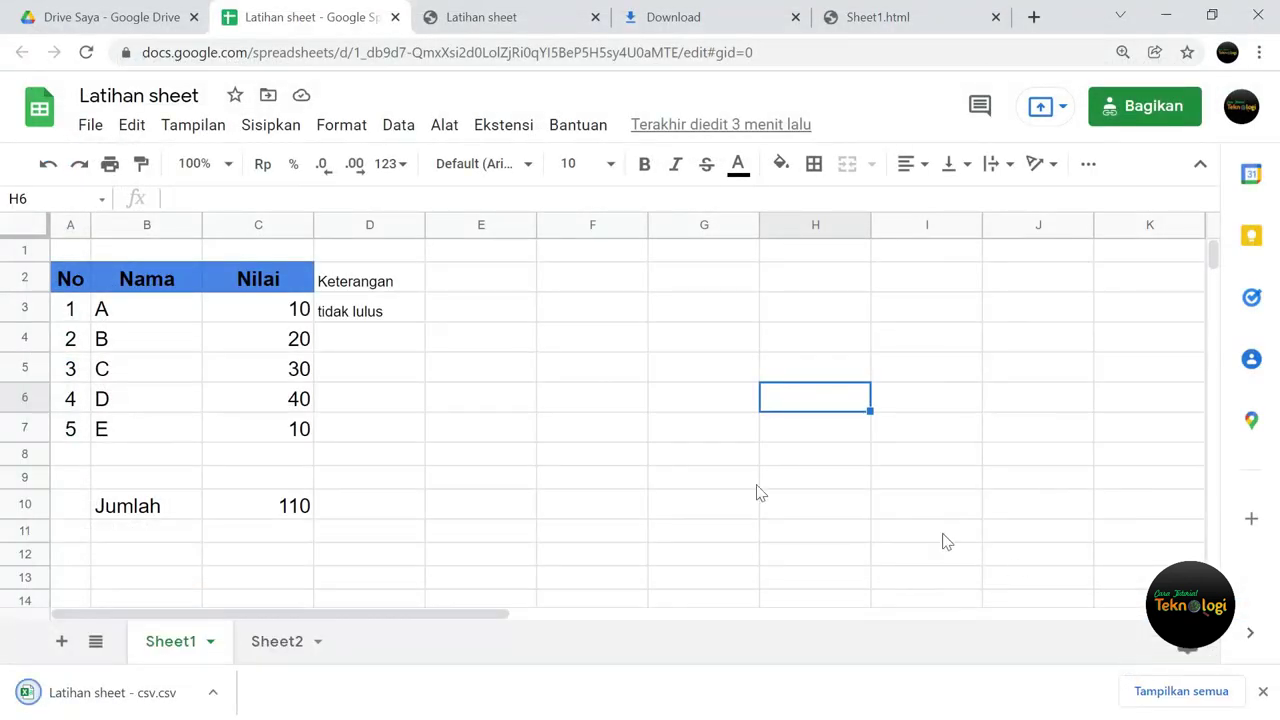
Step: Open 'Latihan sheet - csv' in Excel and inspect rows A2–A10, each comma-joined in column A
left_click(97, 703)
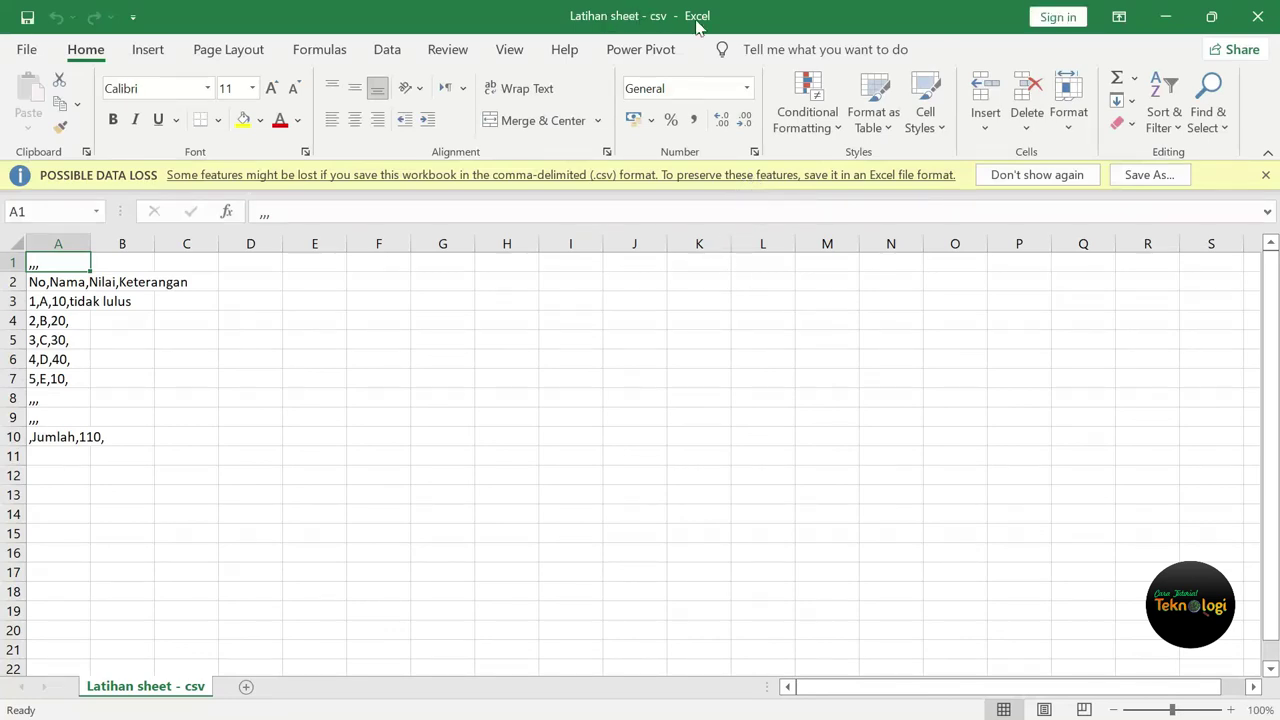
left_click(180, 401)
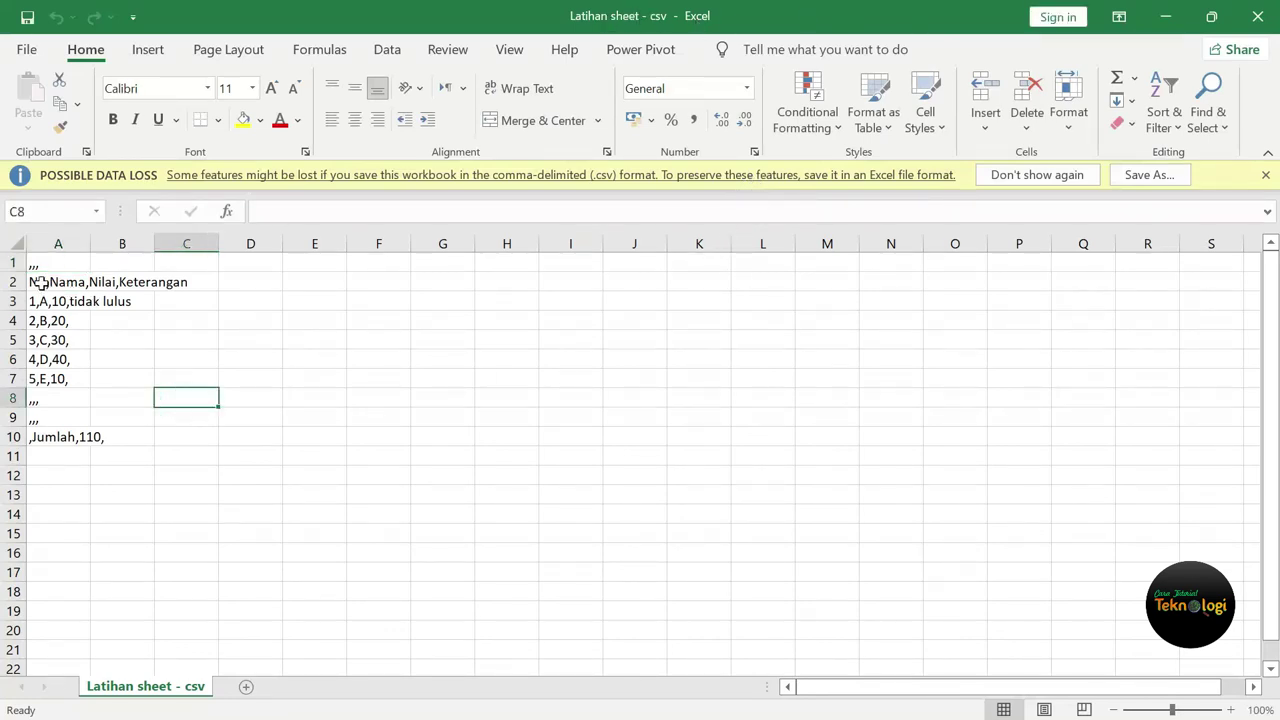
left_click(38, 284)
left_click(35, 303)
left_click(35, 321)
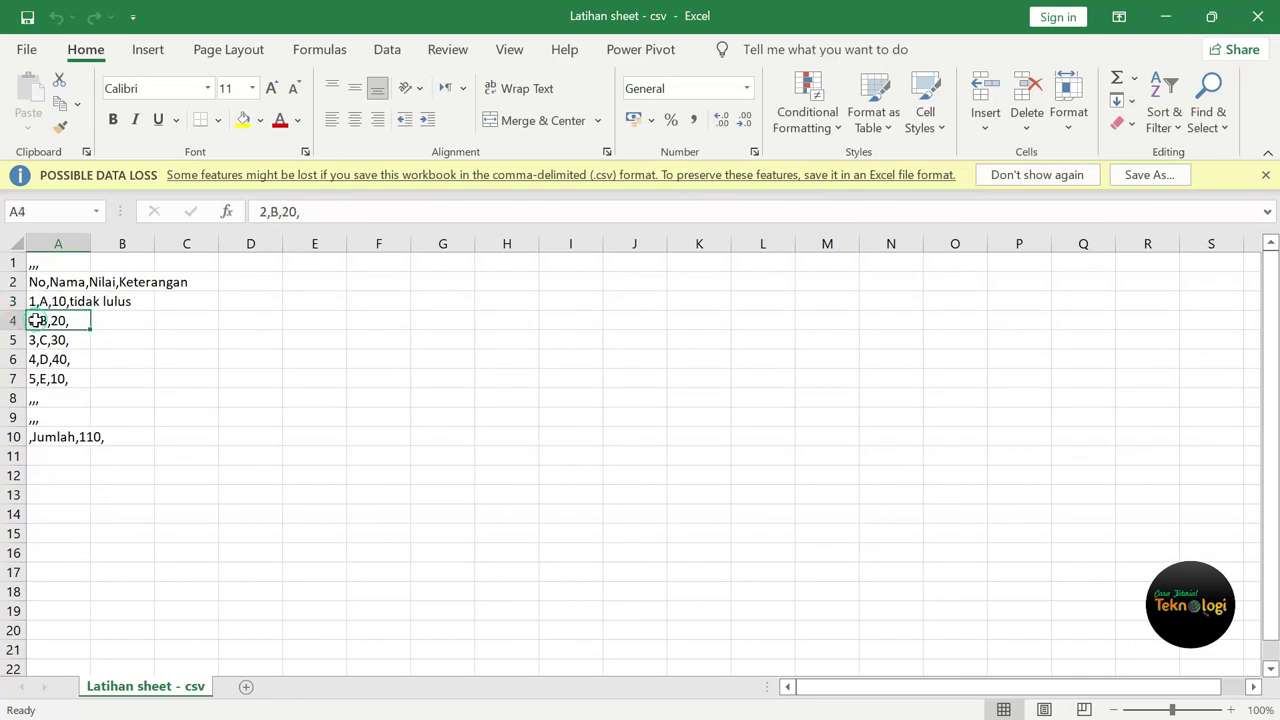
left_click(35, 341)
left_click(36, 362)
left_click(36, 381)
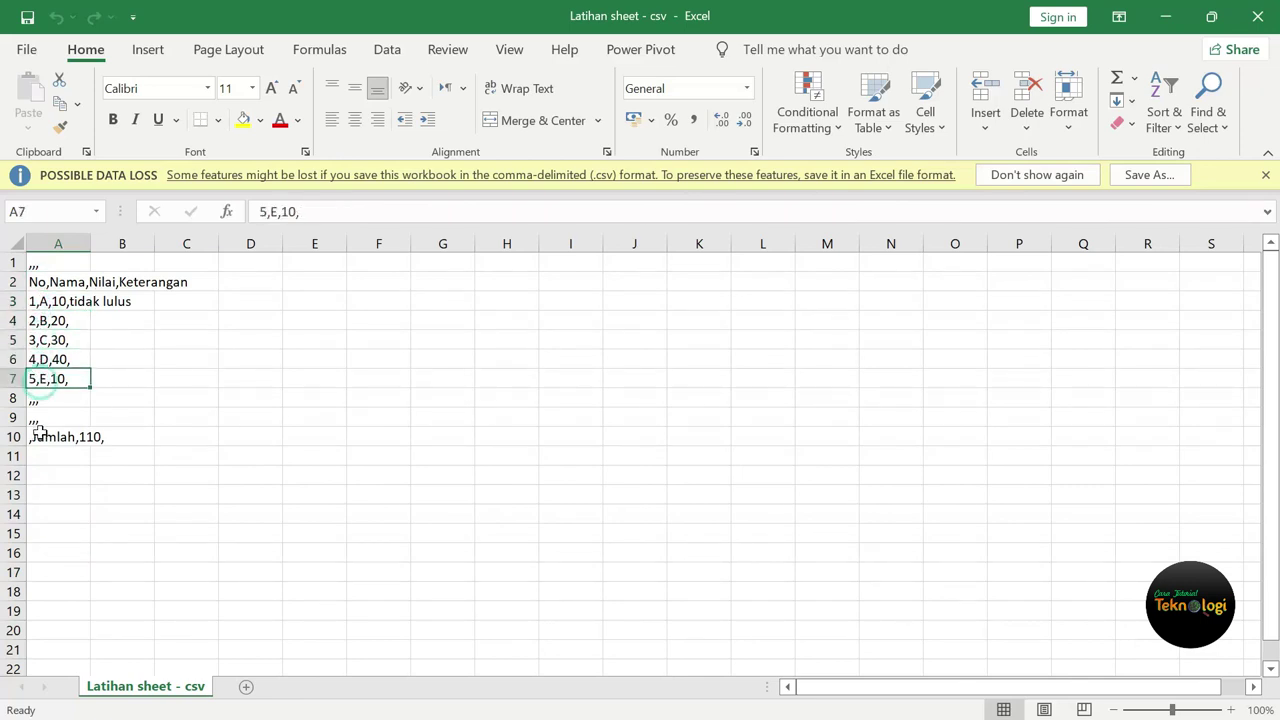
left_click(45, 440)
left_click(52, 477)
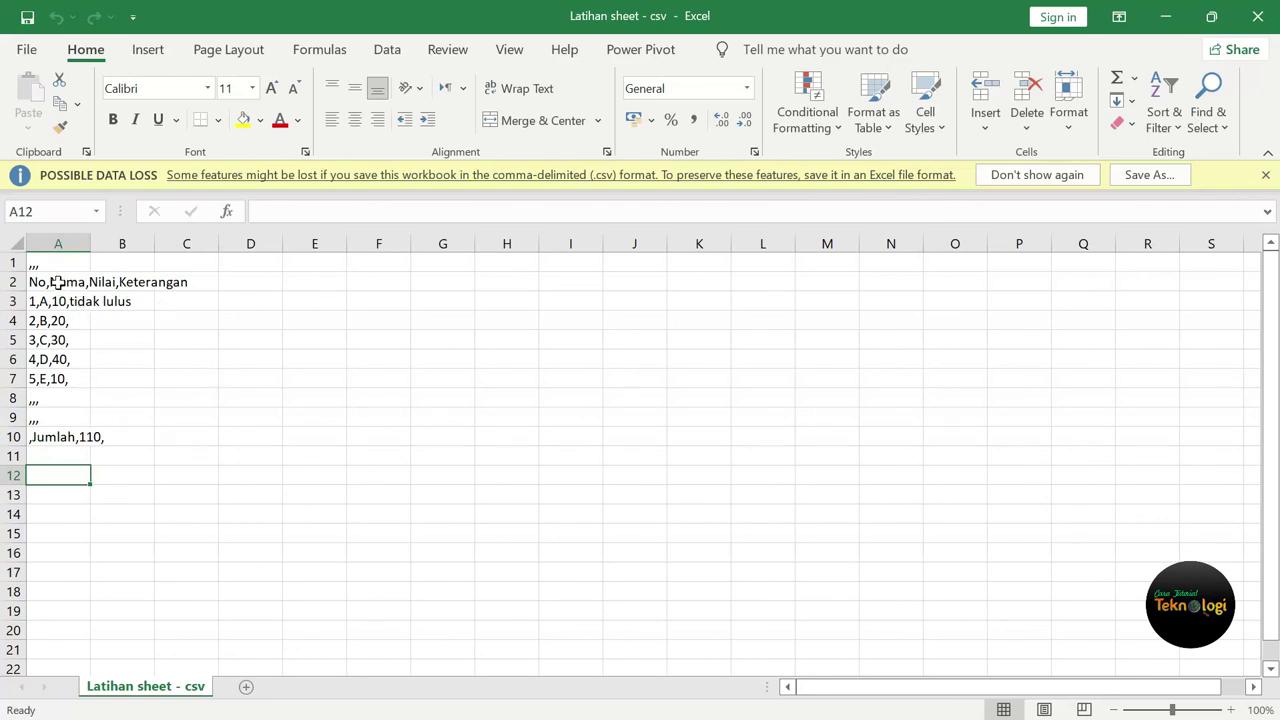
Step: Close the CSV and the Latihan sheet excel workbook windows, returning to Chrome
left_click(1257, 16)
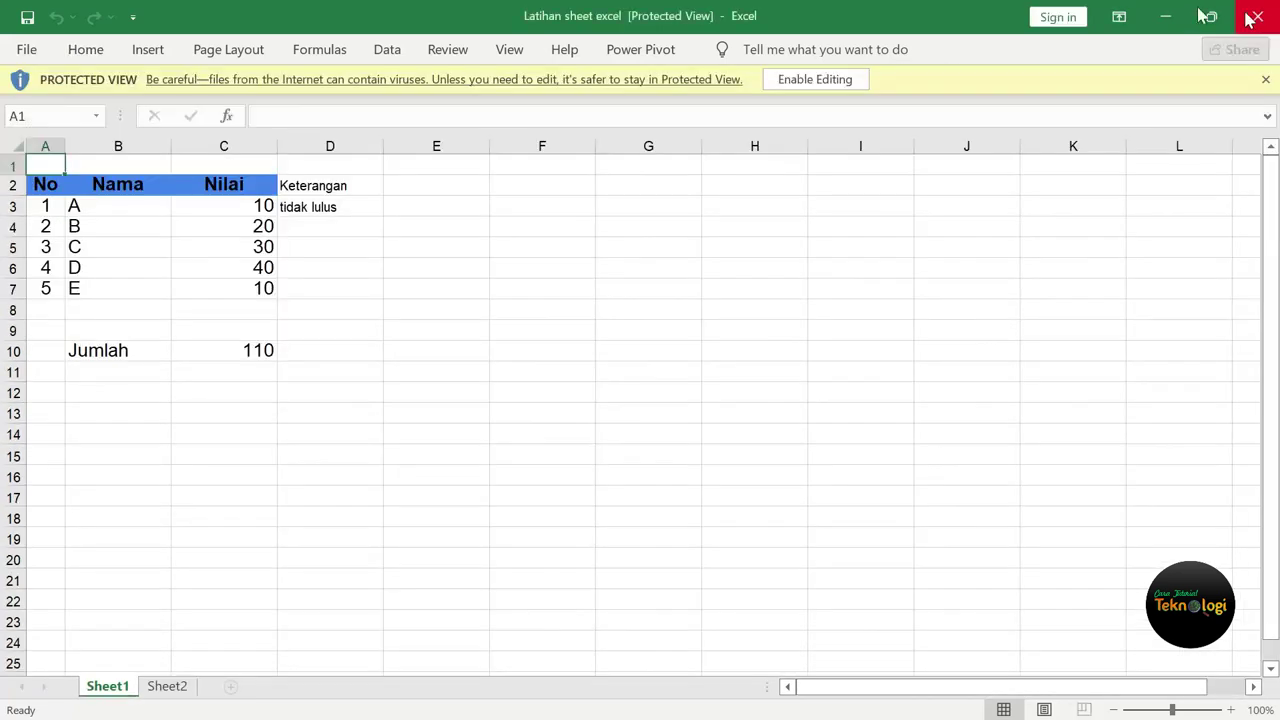
left_click(1257, 16)
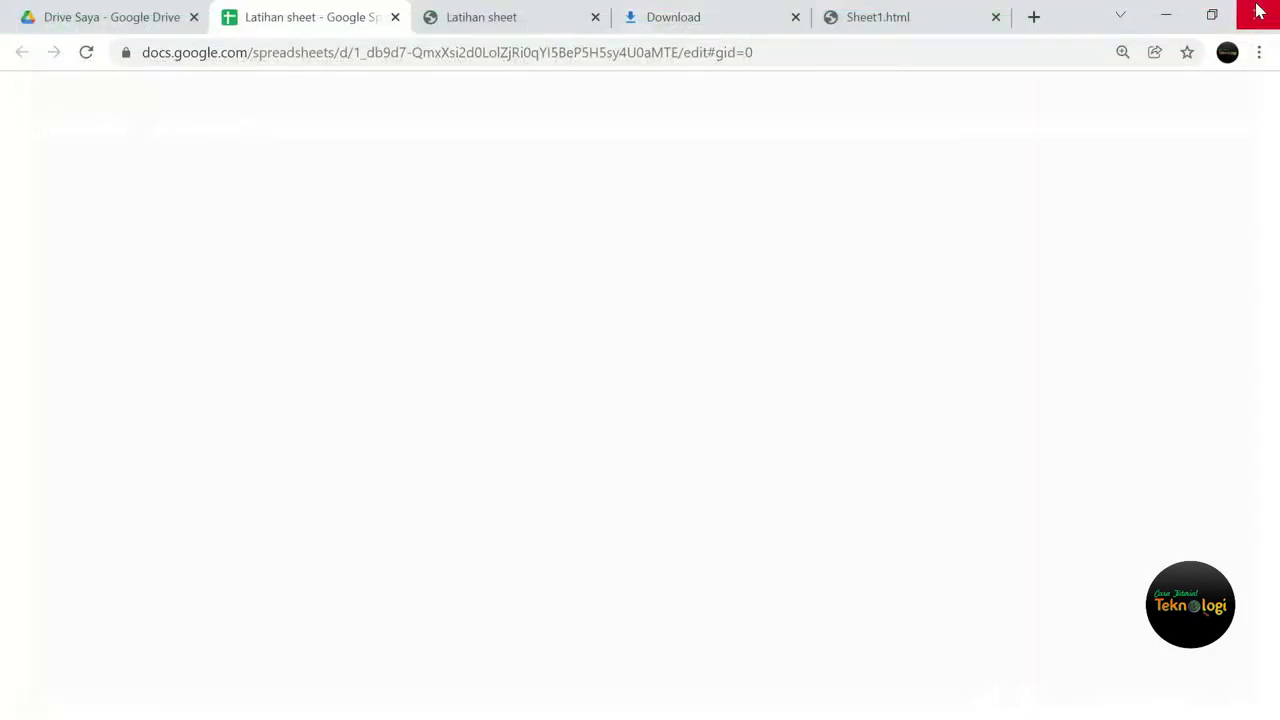